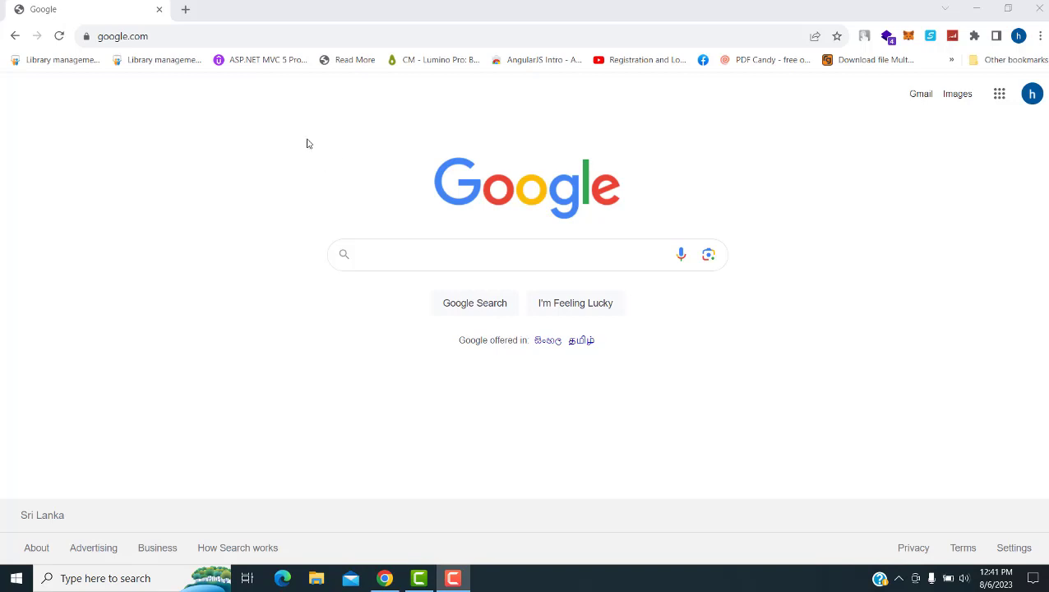
Search Google for 'bybit' and open the official bybit.com home page.
click(372, 256)
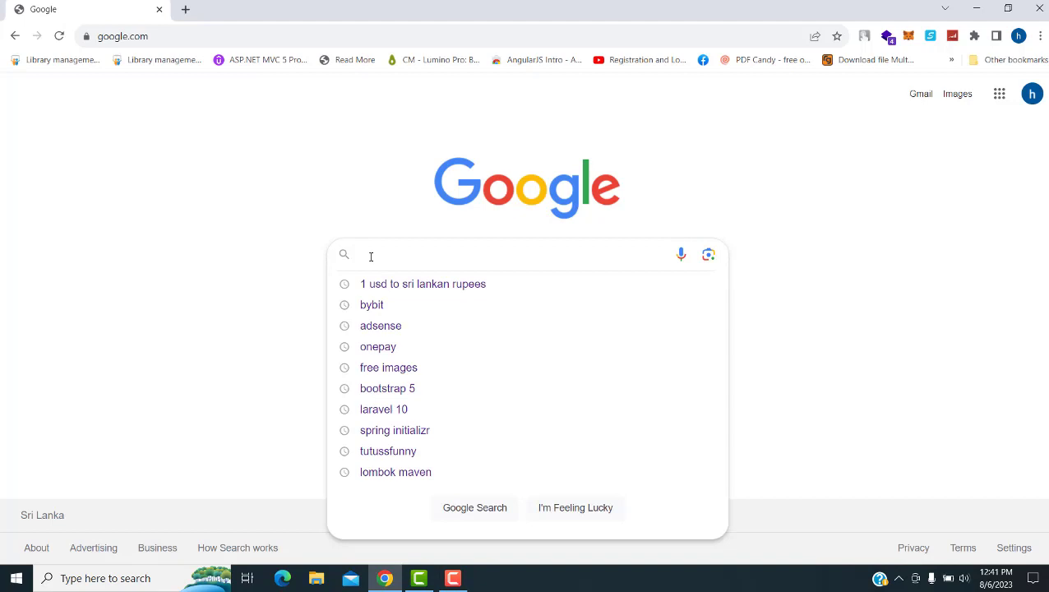
text(b)
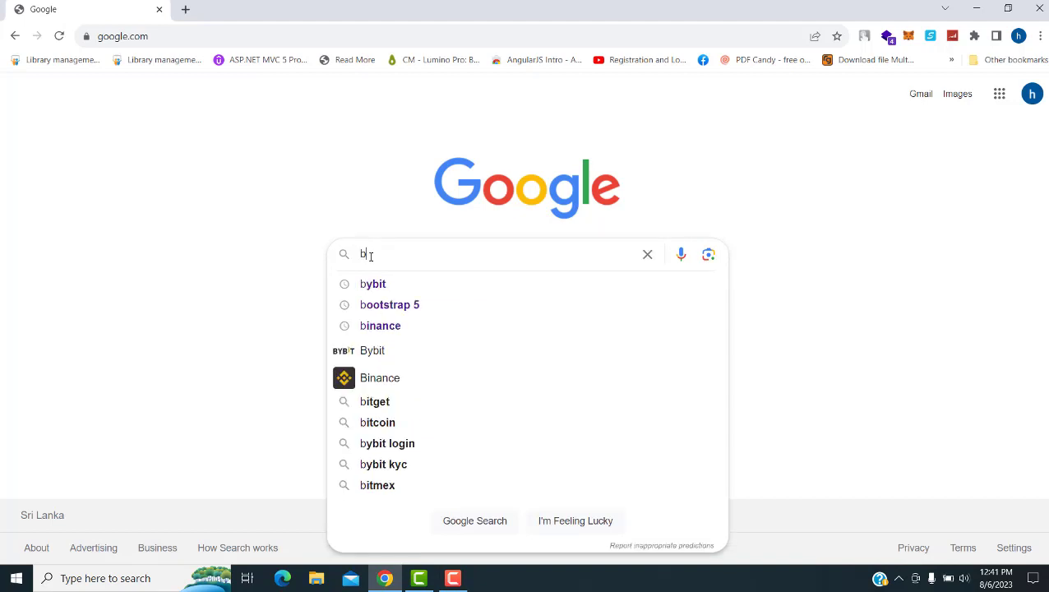
key(Down)
key(Return)
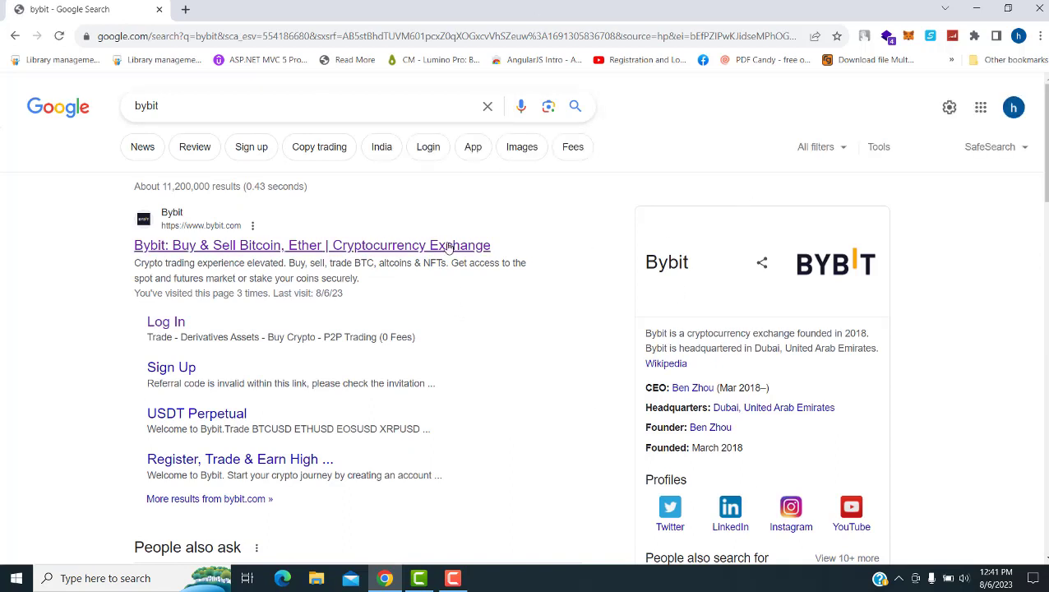
click(263, 245)
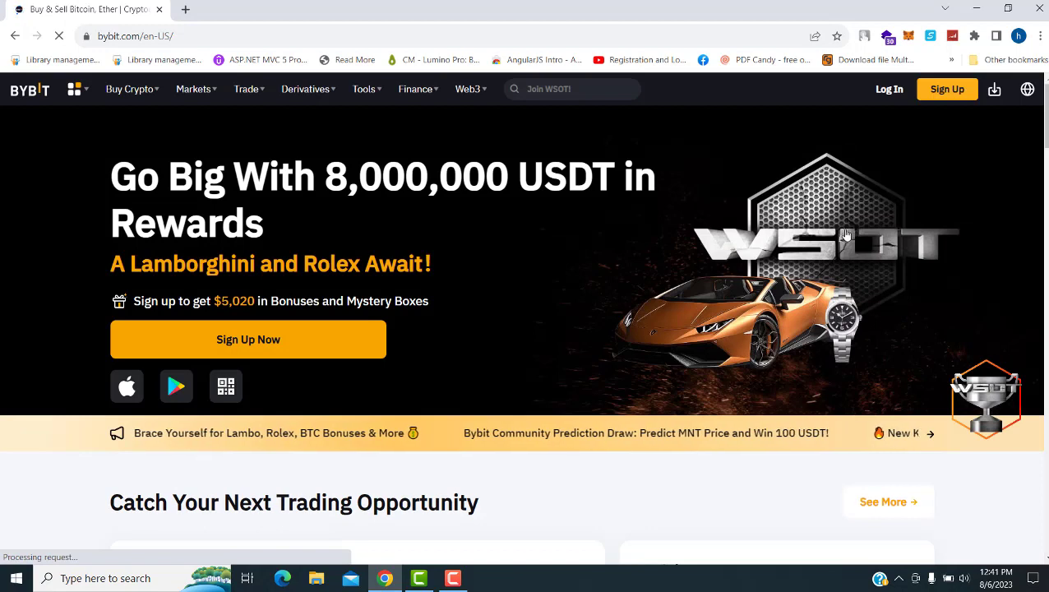
Log in to Bybit with the account email and password, then enter the six-digit Google 2FA code.
click(888, 90)
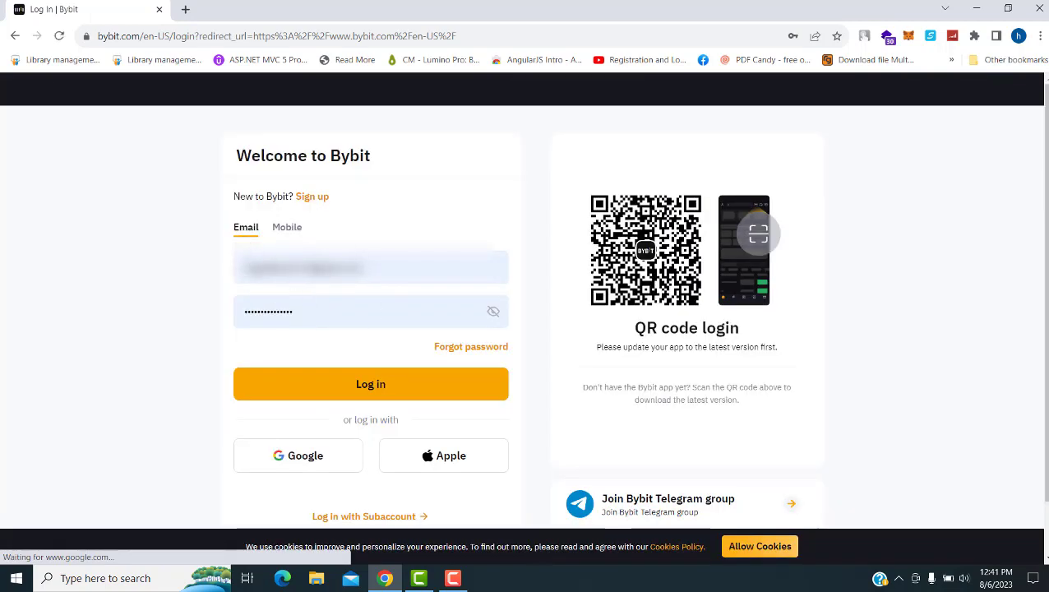
click(362, 388)
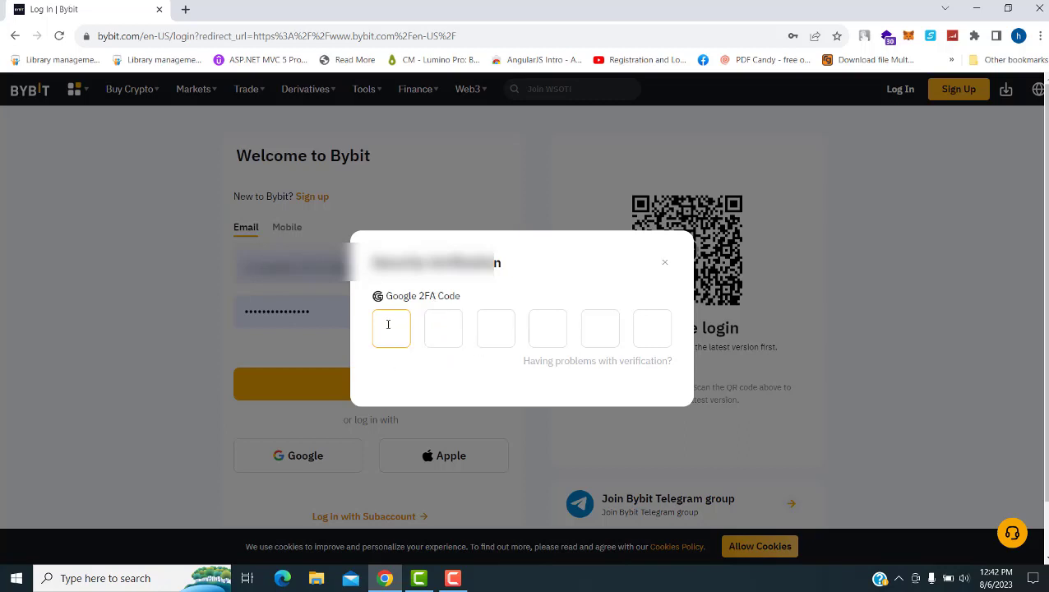
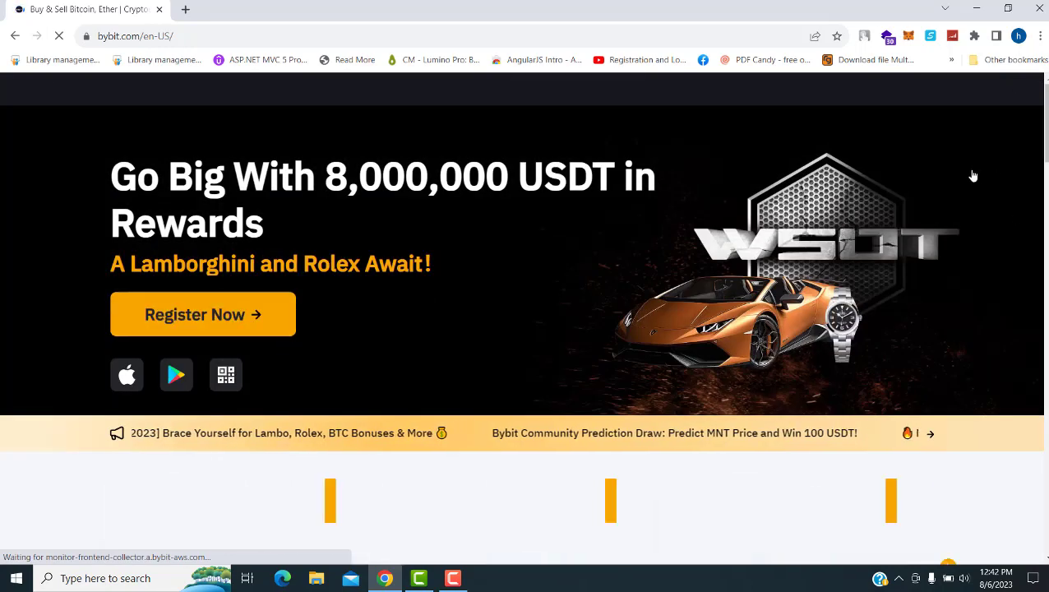
Launch Notepad through Run from the Start button's quick menu.
mouse_move(851, 123)
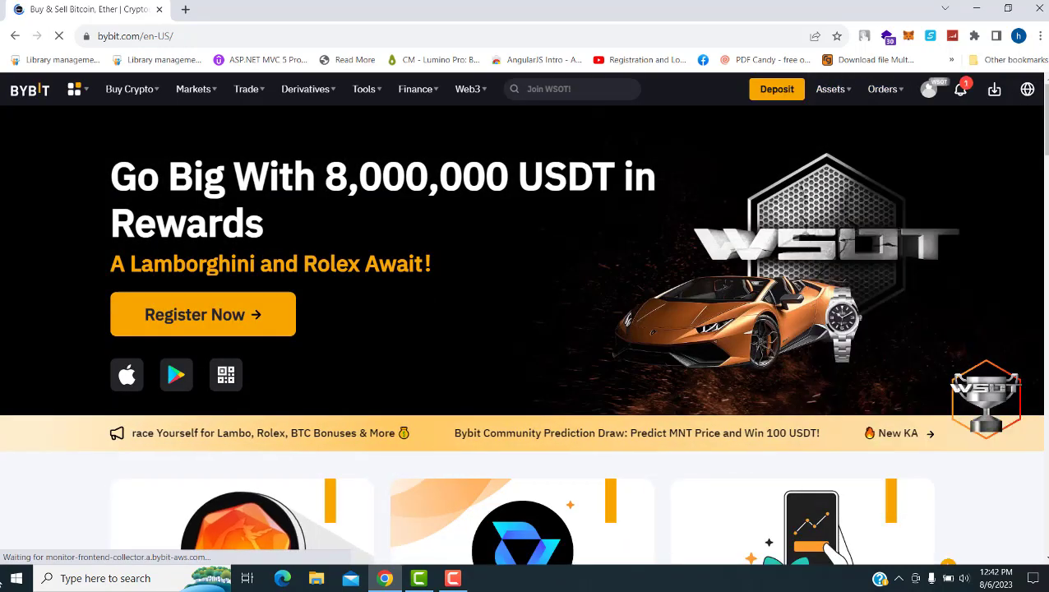
right_click(16, 578)
click(69, 508)
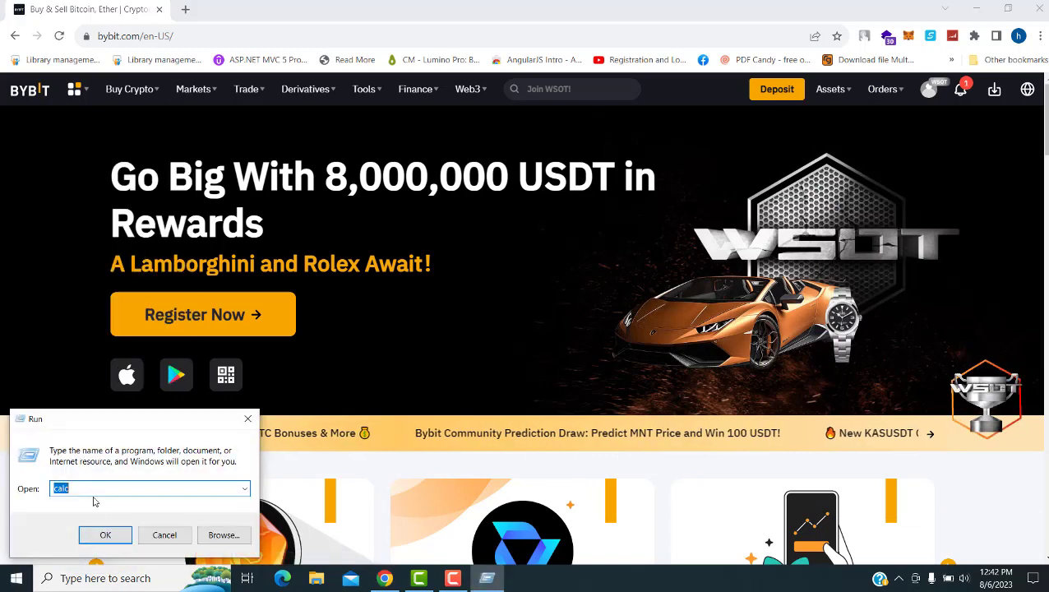
click(99, 536)
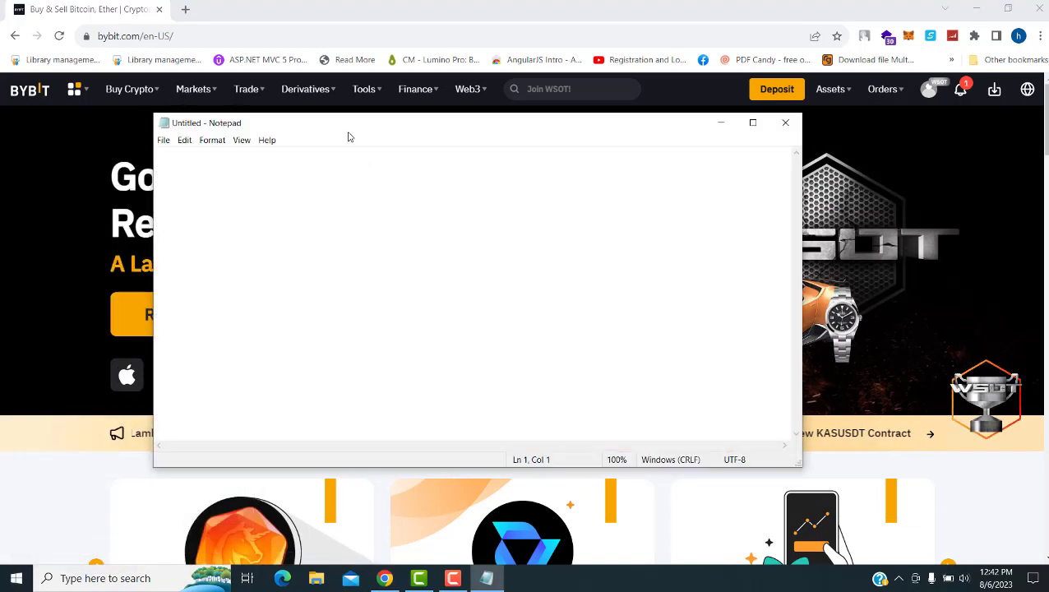
Write 'google authenticator' in the moved Notepad window, select it all, and minimize Notepad.
drag(348, 134, 562, 258)
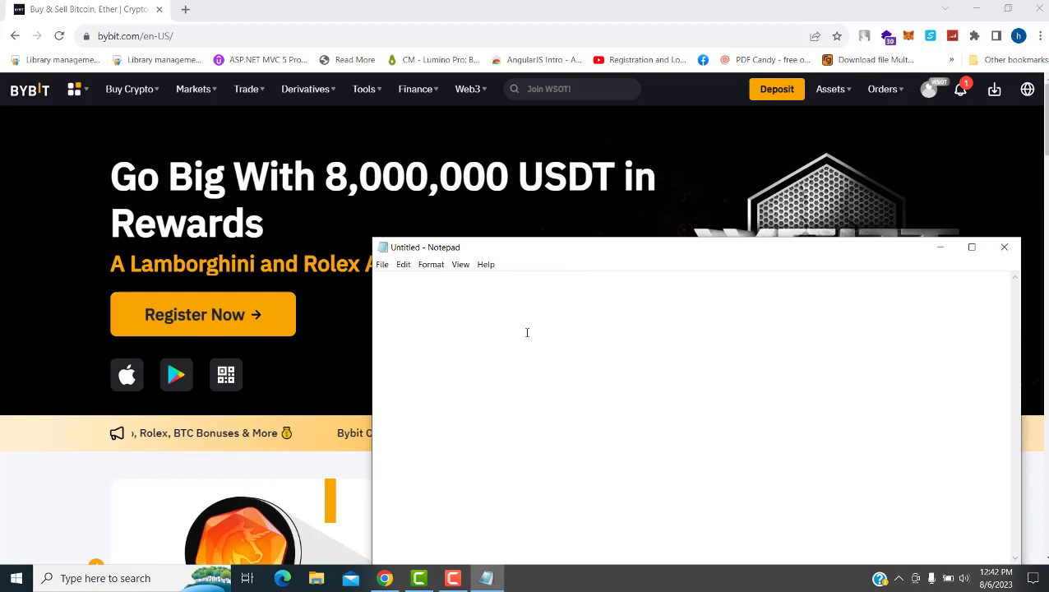
text(goog)
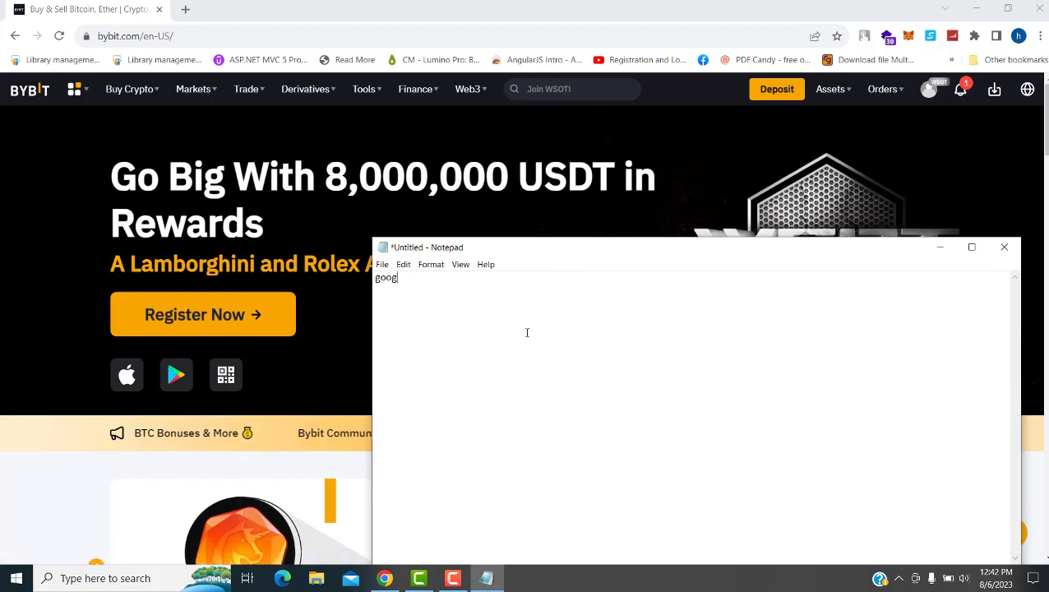
text(le b)
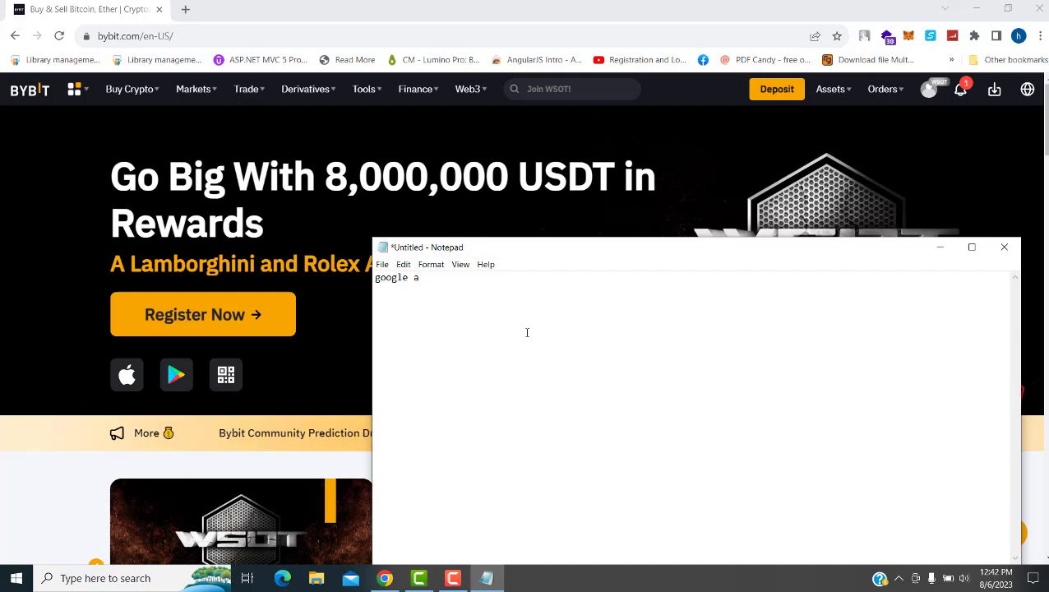
text(uthen)
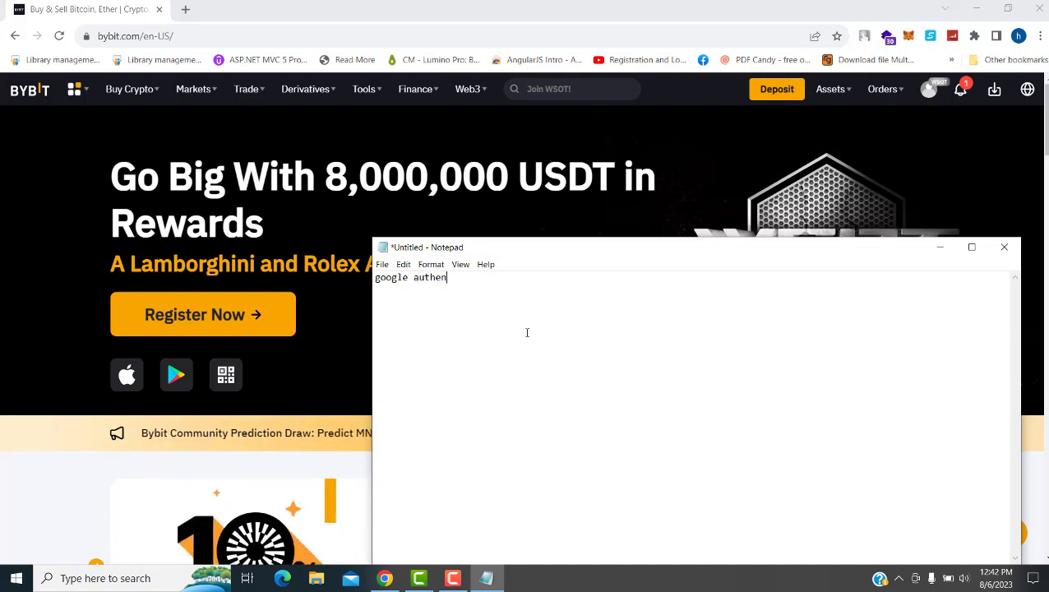
text(ticator)
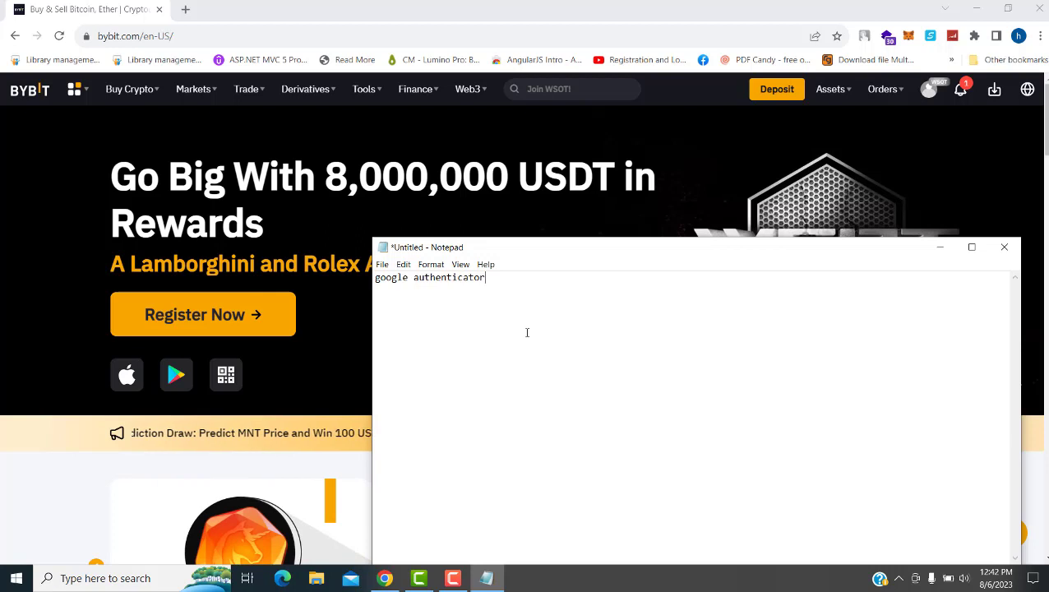
key(ctrl+a)
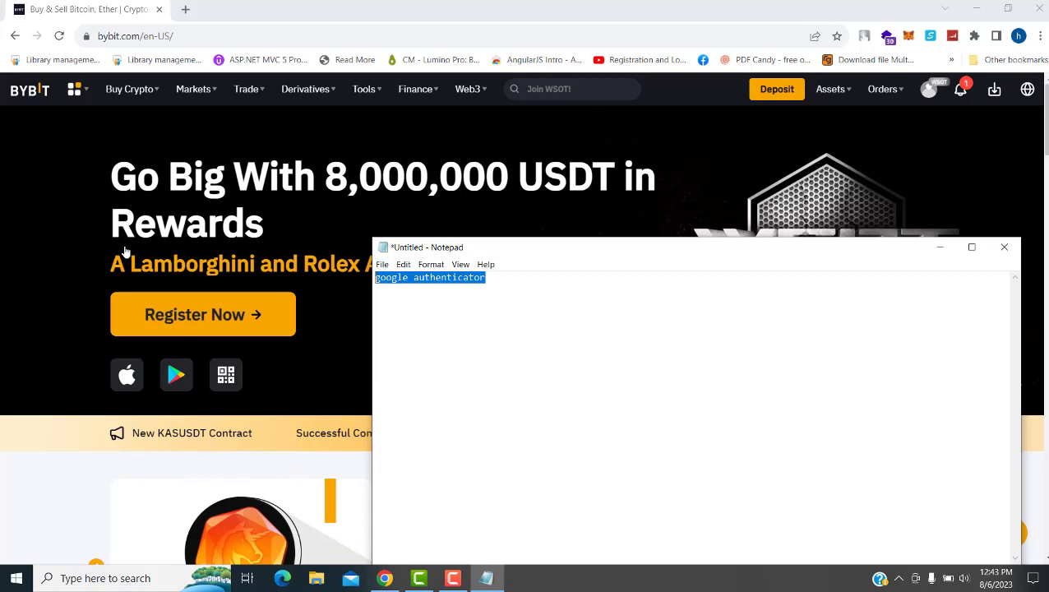
click(939, 246)
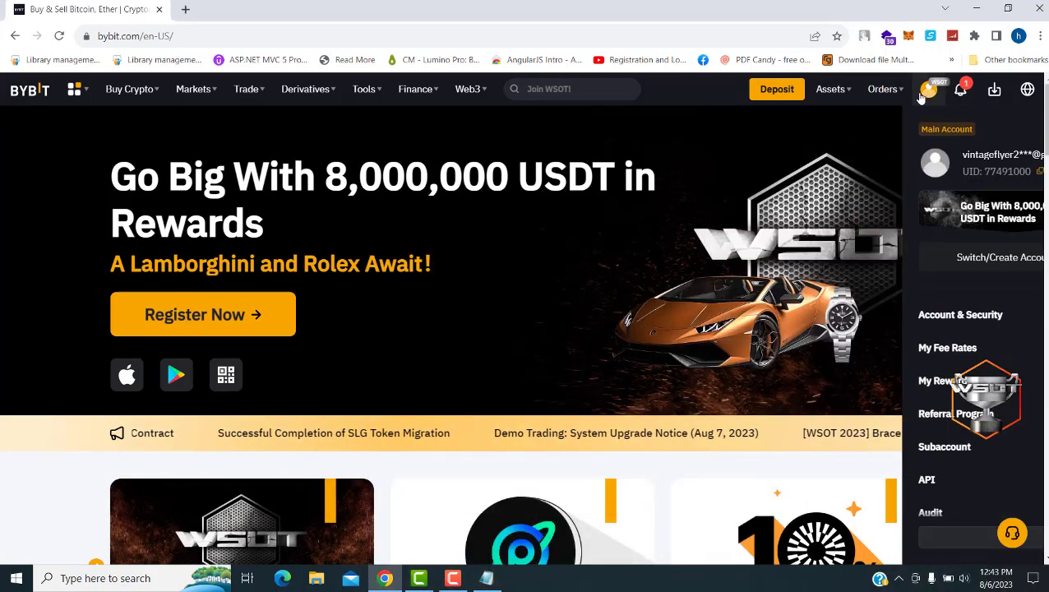
Open Bybit's Account & Security settings page from the account menu.
mouse_move(897, 100)
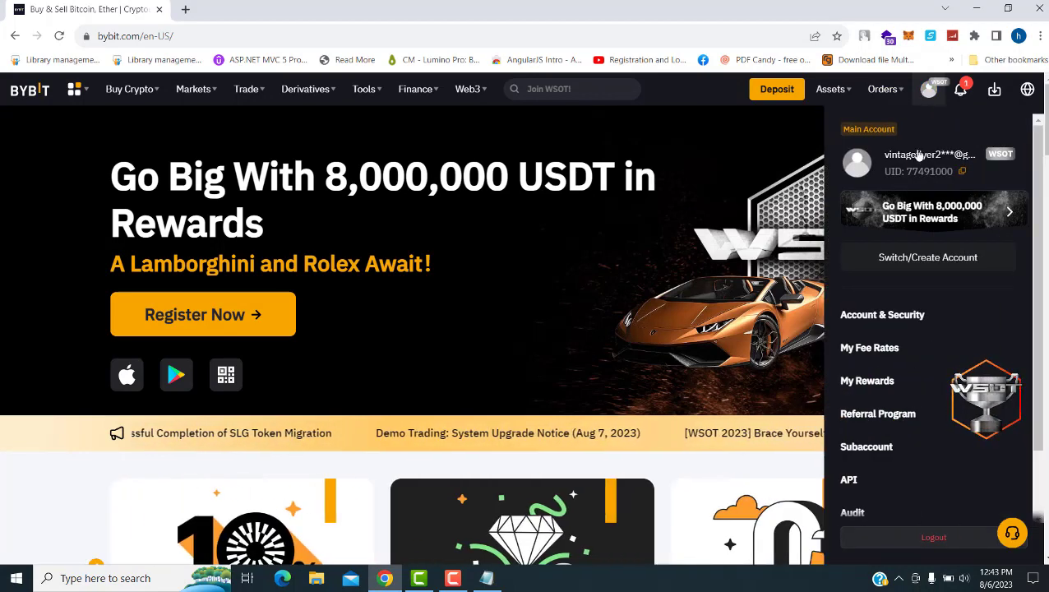
click(880, 320)
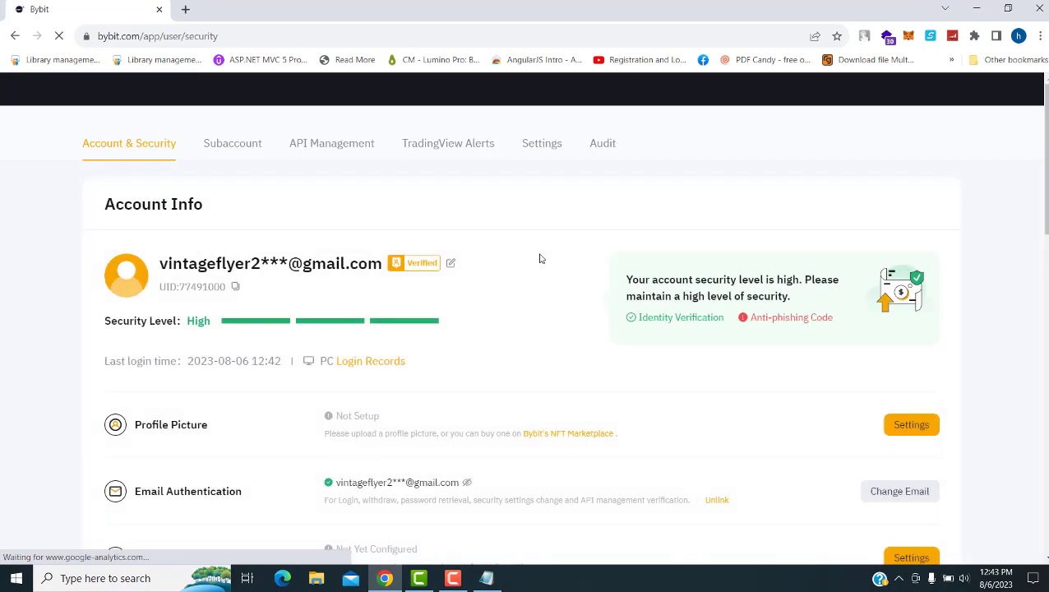
scroll(566, 289, down, 1)
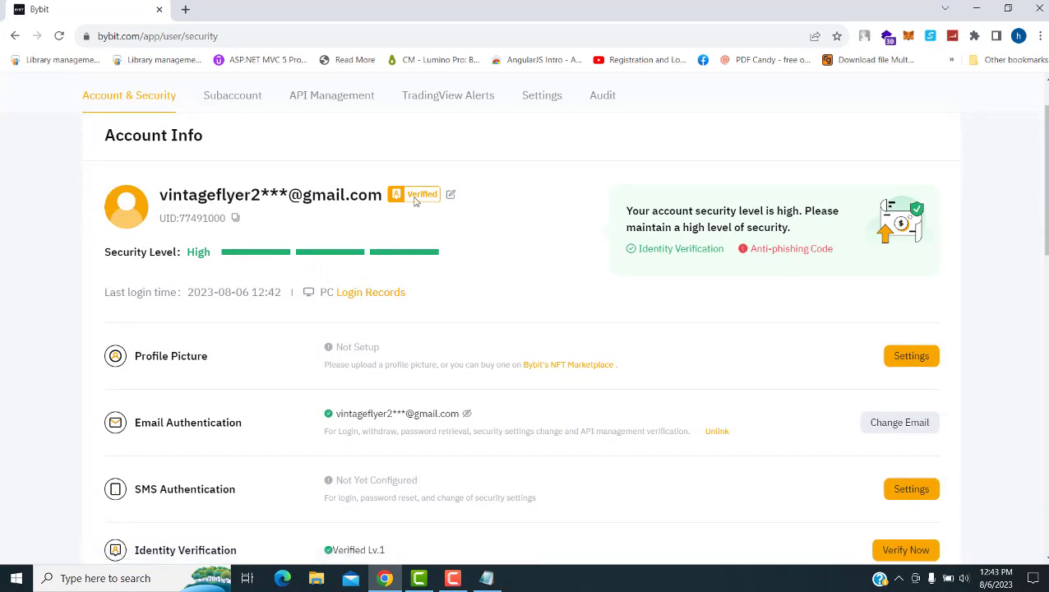
scroll(398, 219, down, 3)
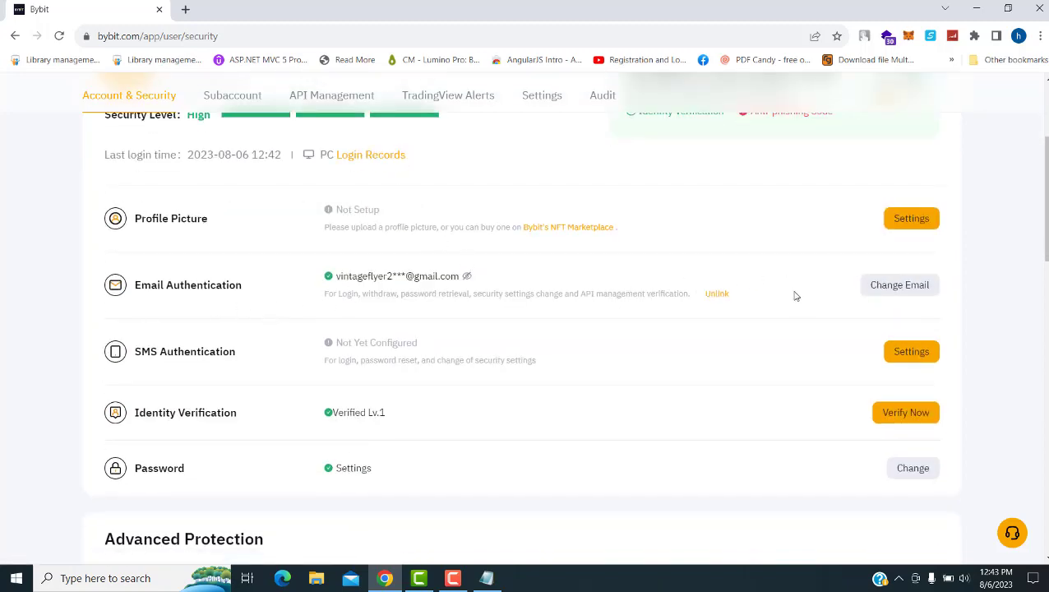
scroll(796, 300, up, 3)
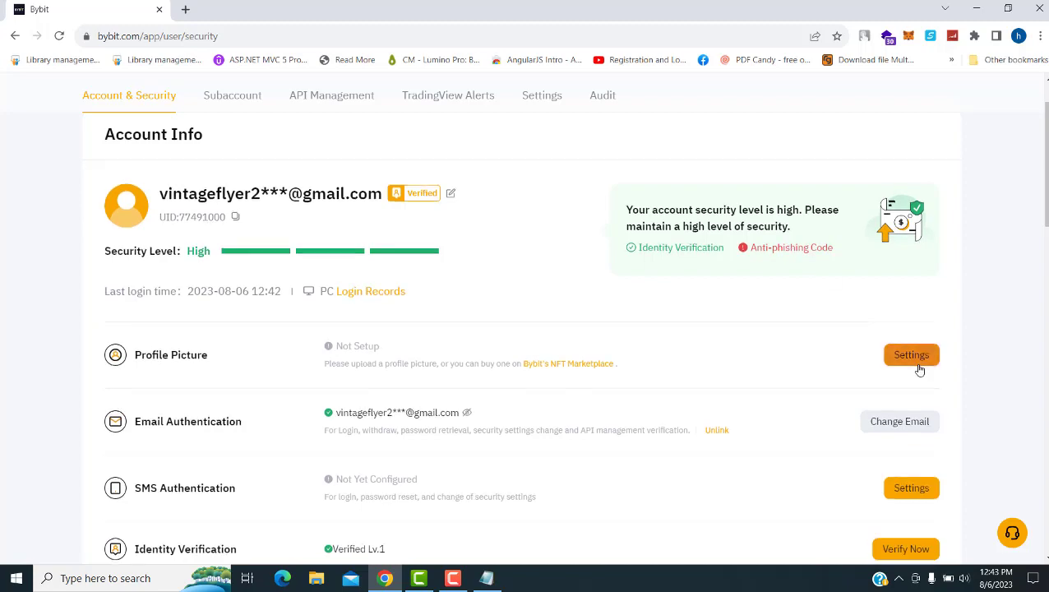
scroll(915, 365, down, 3)
scroll(690, 204, down, 5)
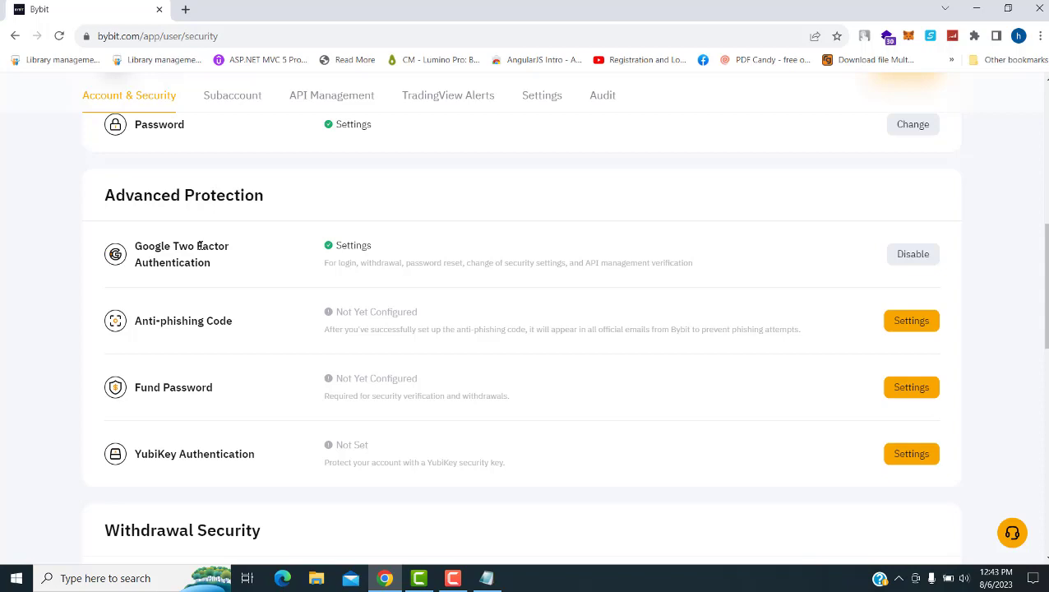
Review the Google Two Factor Authentication entry and High security level, then reach Withdrawal Security.
triple_click(198, 252)
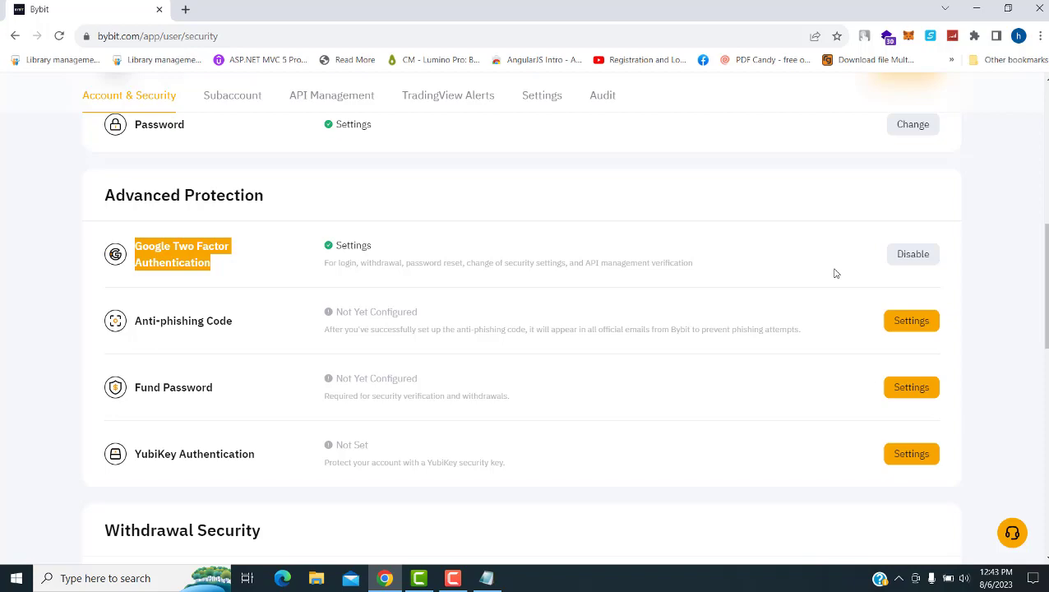
scroll(835, 273, up, 6)
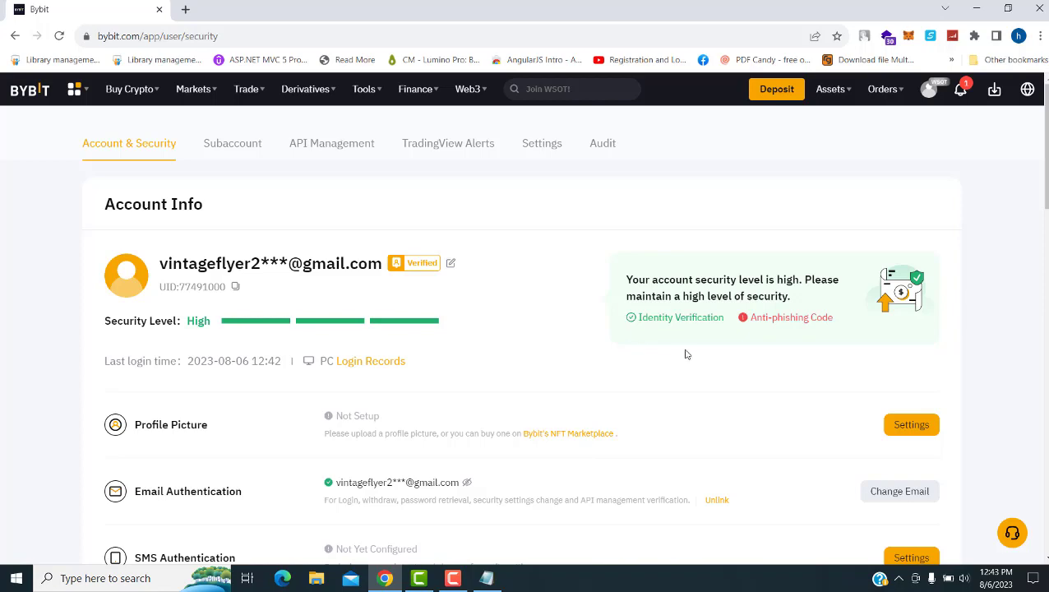
scroll(665, 352, down, 7)
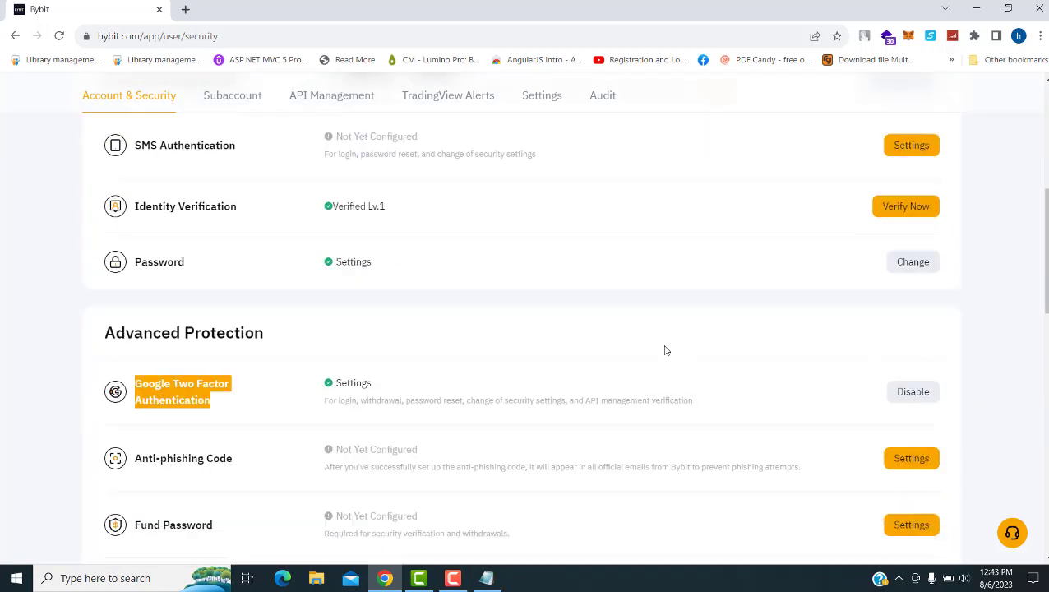
scroll(693, 341, up, 7)
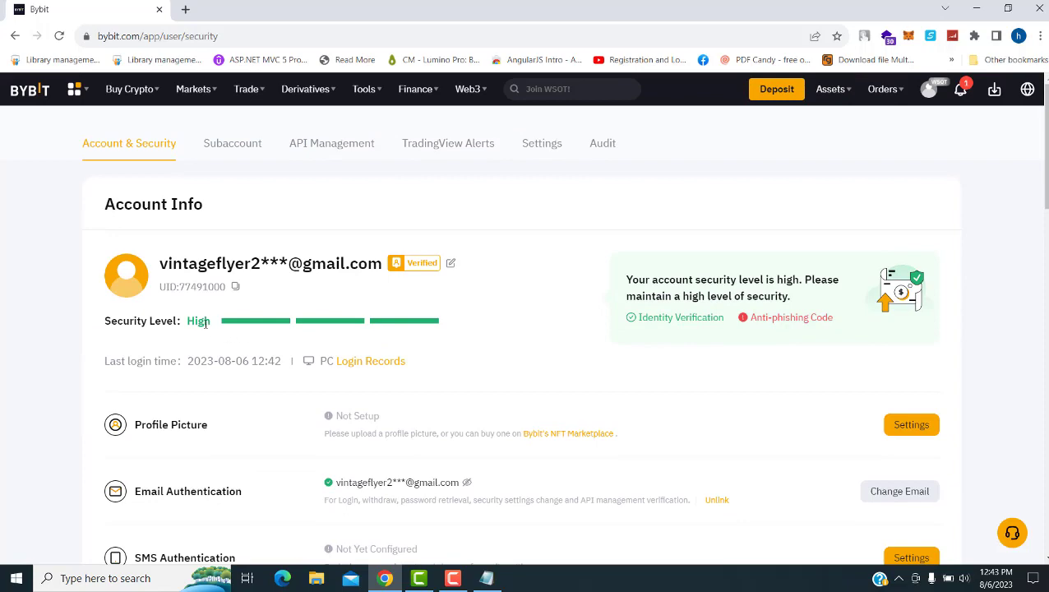
double_click(197, 322)
scroll(527, 344, down, 3)
scroll(202, 356, down, 2)
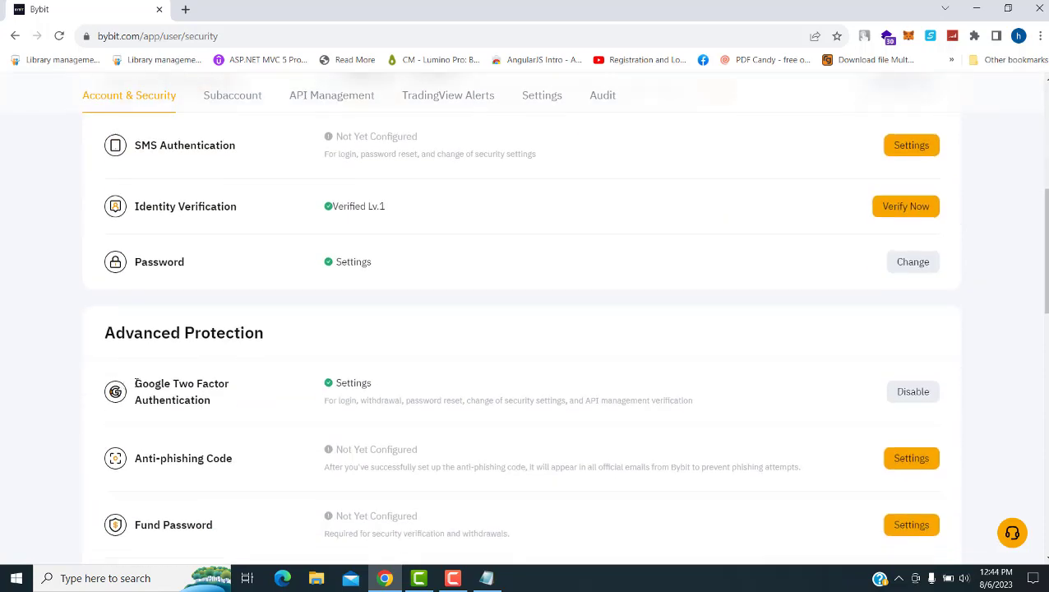
drag(136, 383, 250, 399)
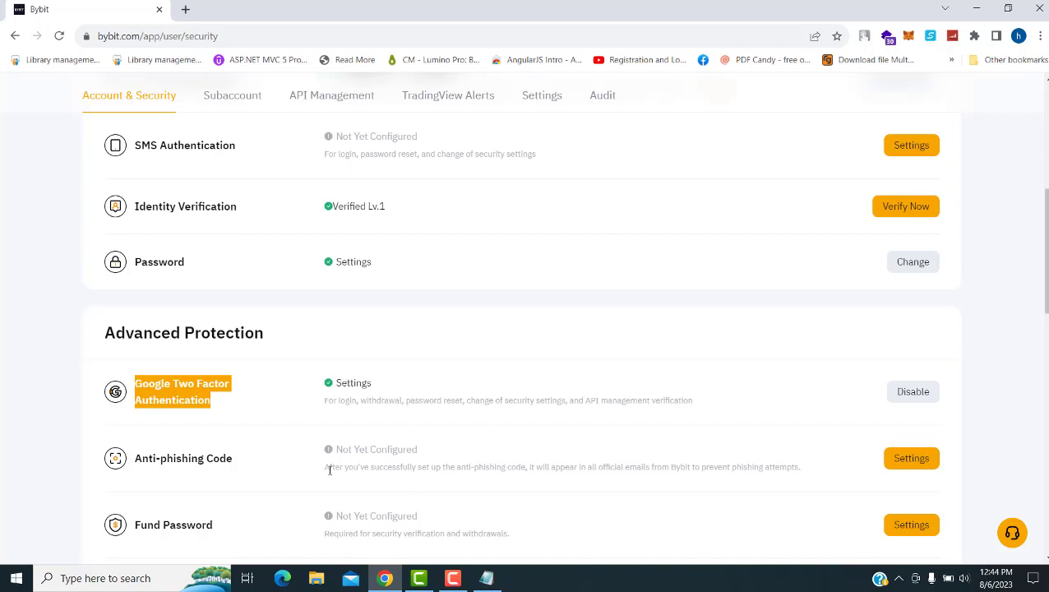
scroll(655, 344, down, 5)
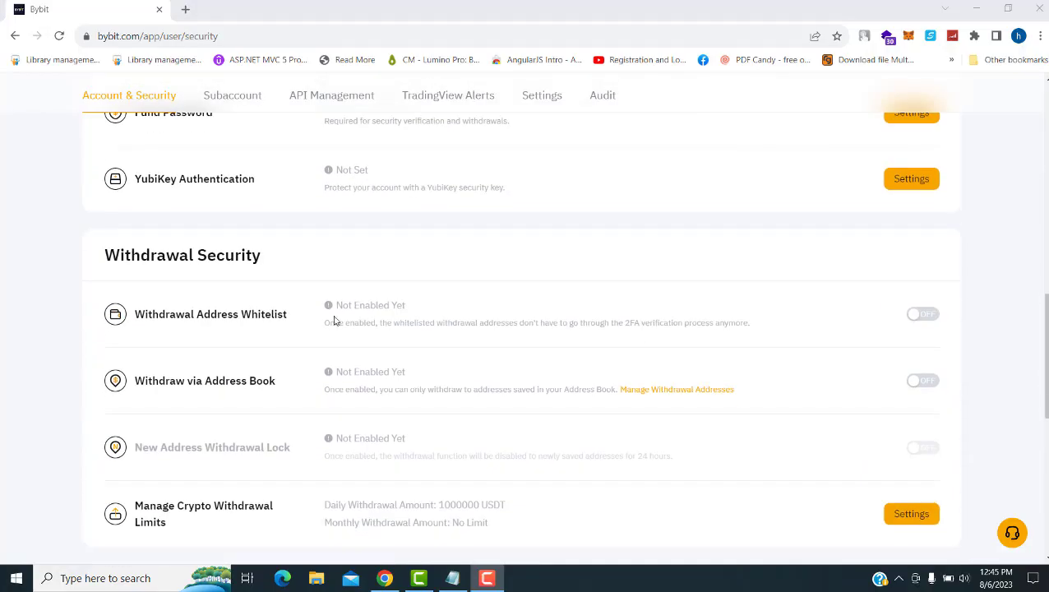
Switch on the Withdrawal Address Whitelist toggle and request an email verification code.
scroll(247, 304, down, 1)
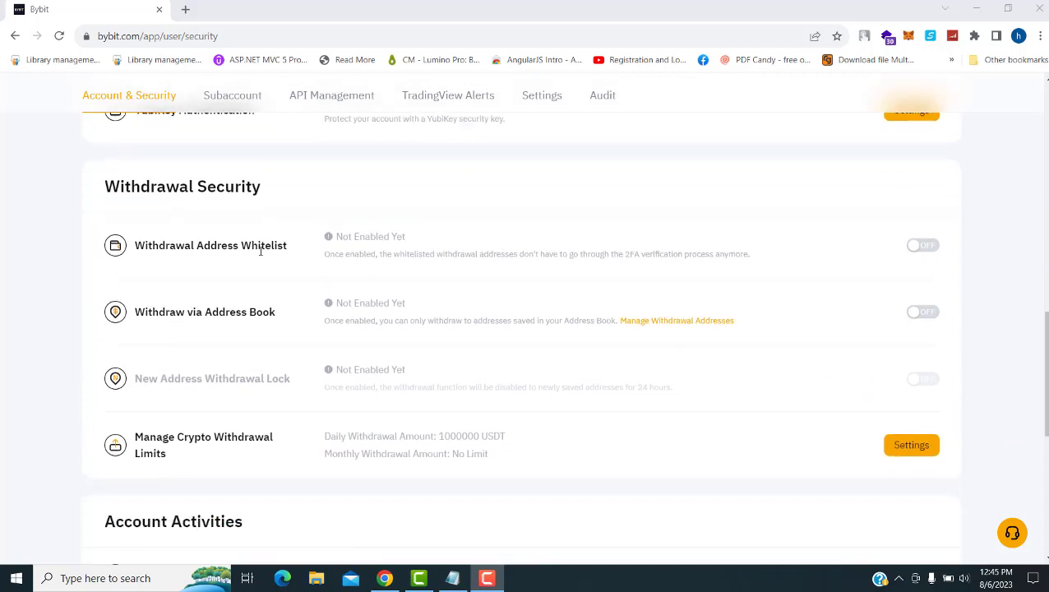
click(924, 245)
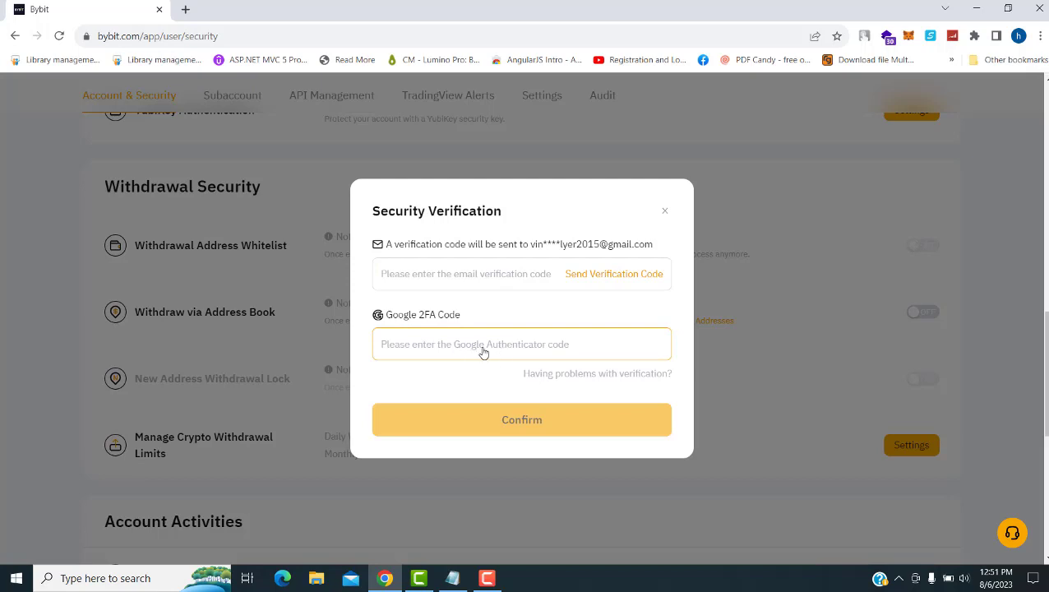
click(589, 280)
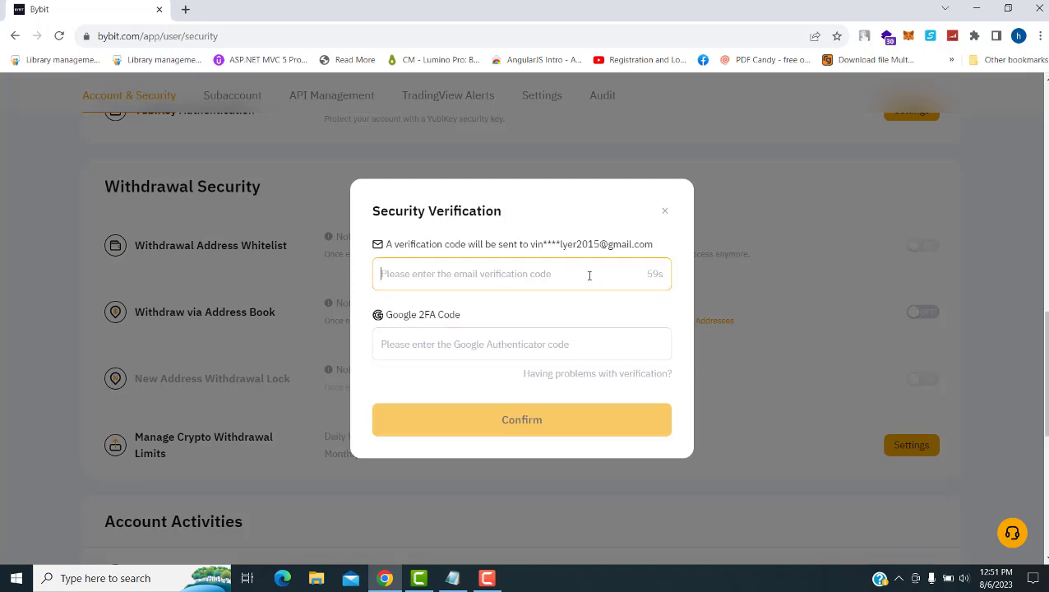
Enter the Google 2FA code and the emailed verification code, then submit the security check.
click(540, 346)
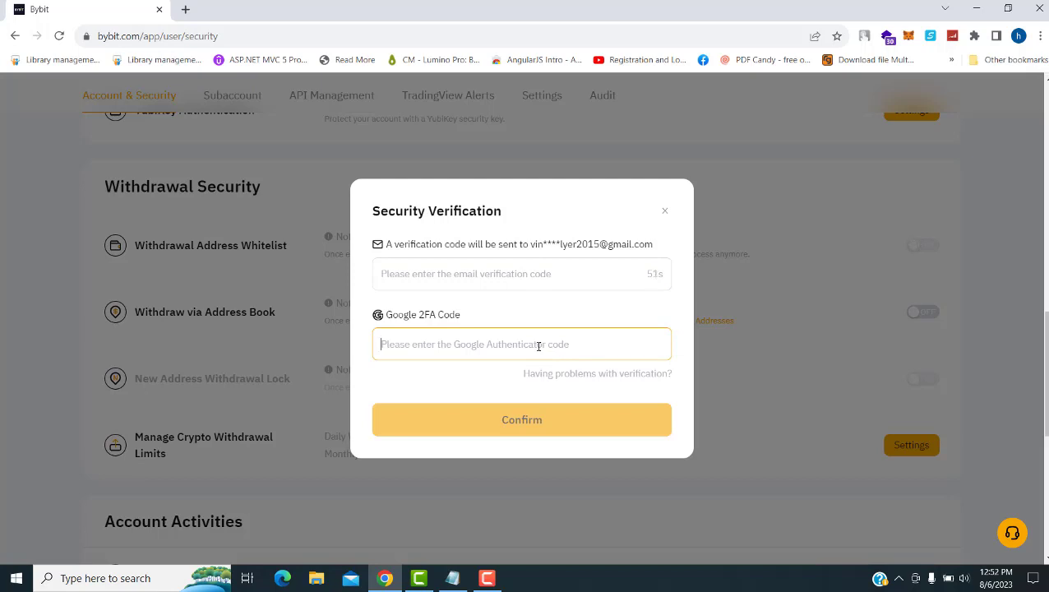
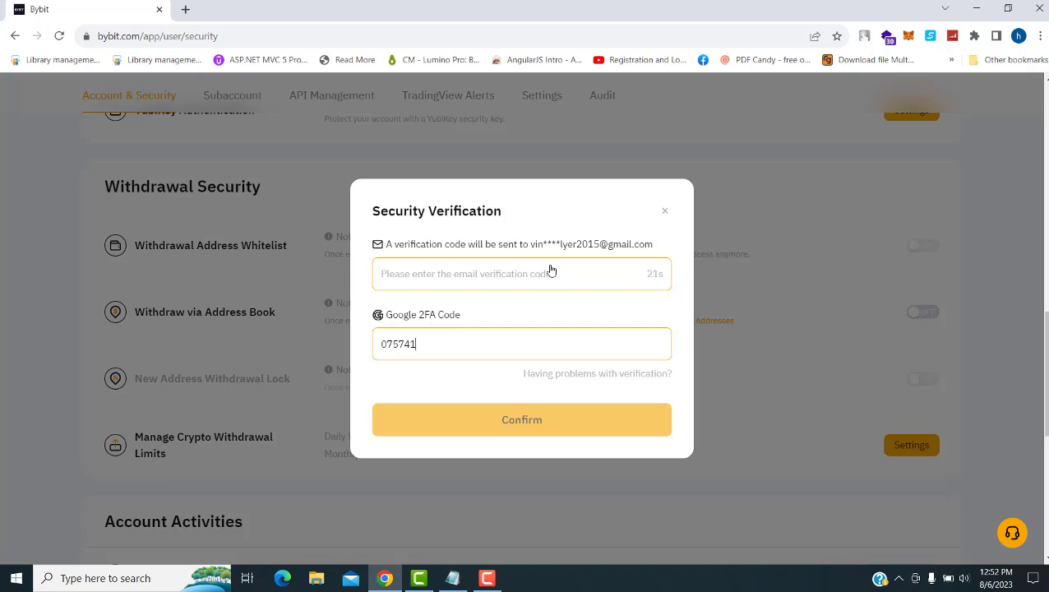
click(460, 273)
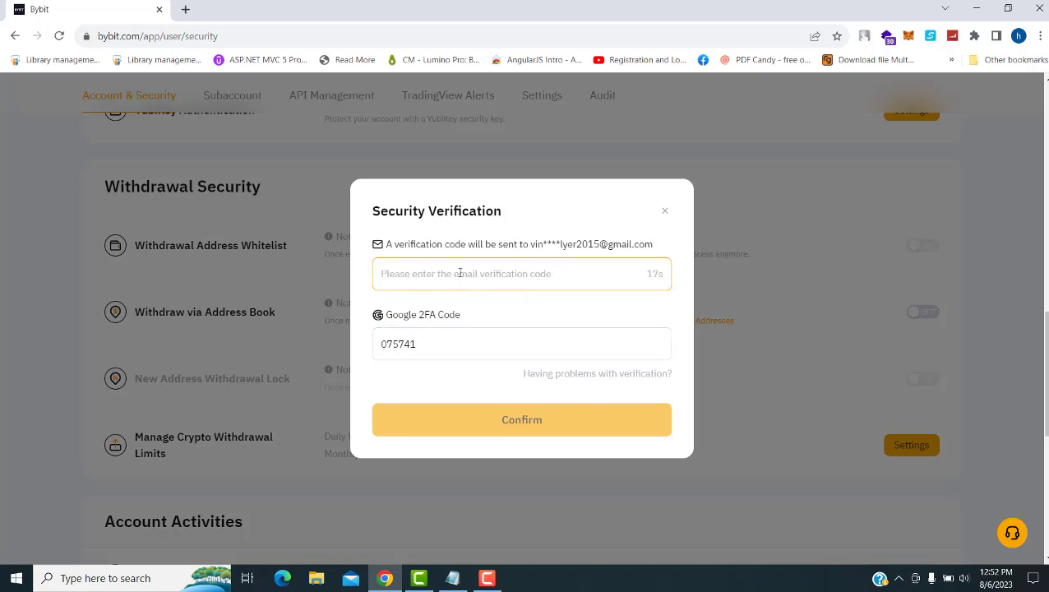
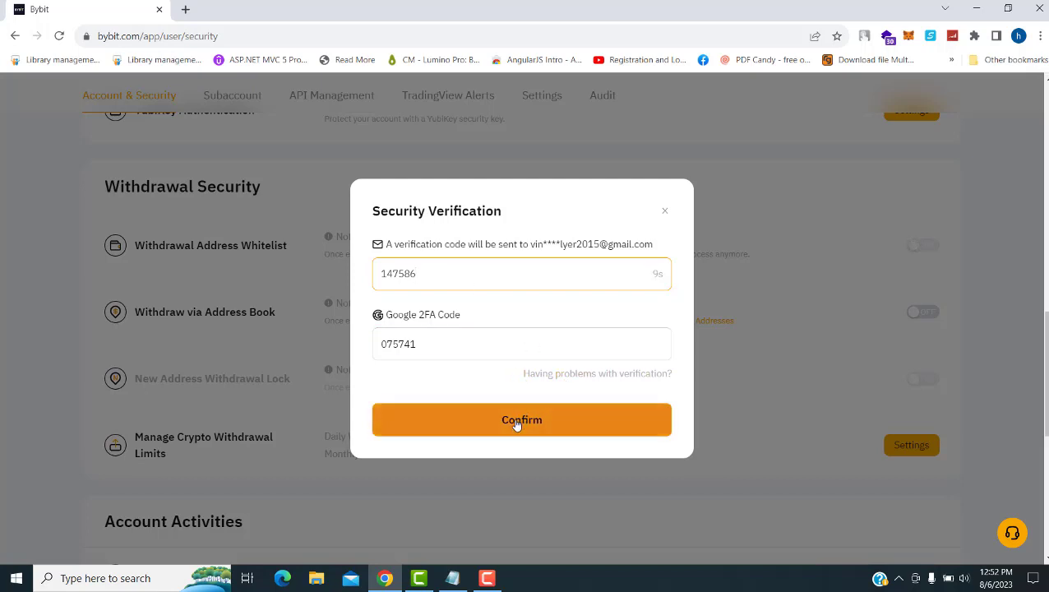
click(535, 416)
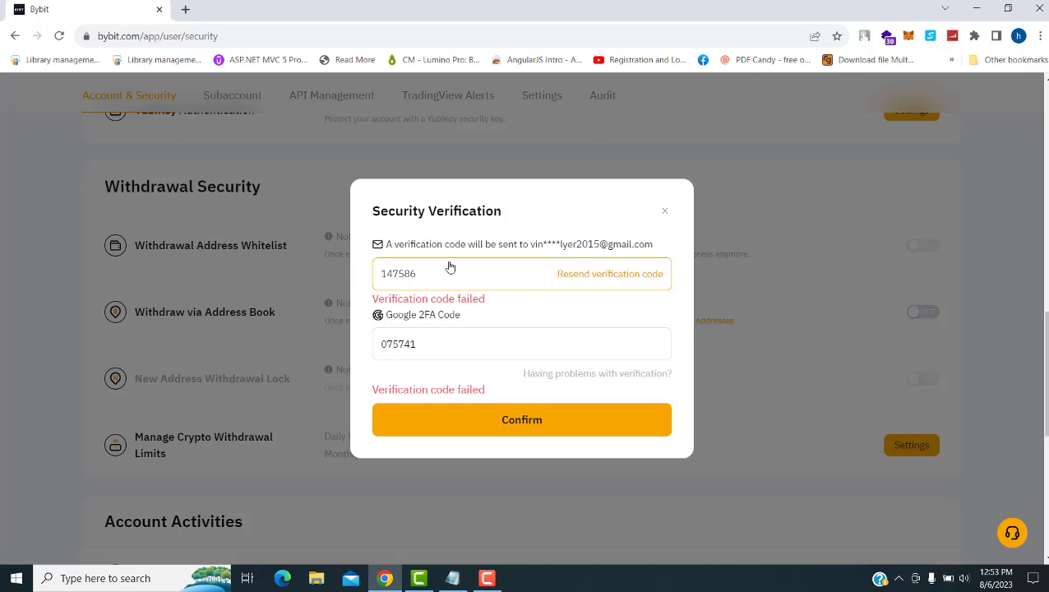
Replace the old email verification code with the newly sent one and resubmit.
double_click(405, 274)
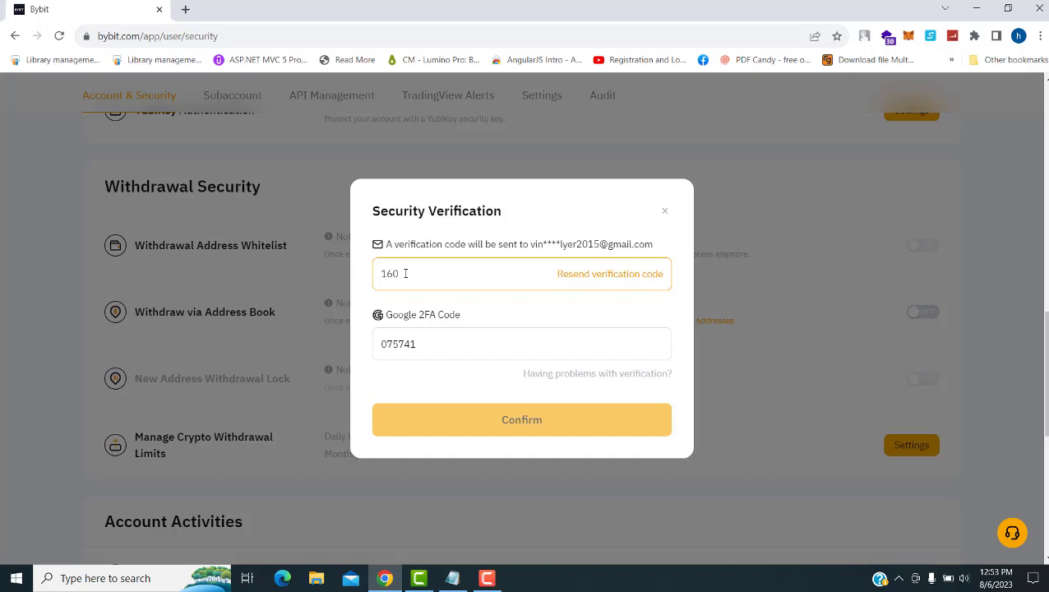
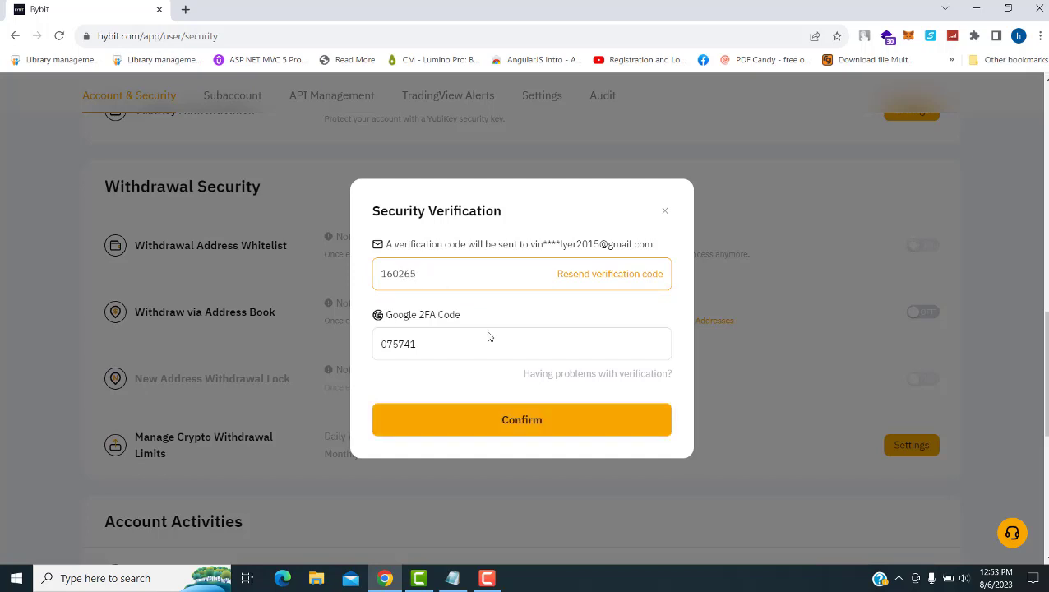
click(516, 421)
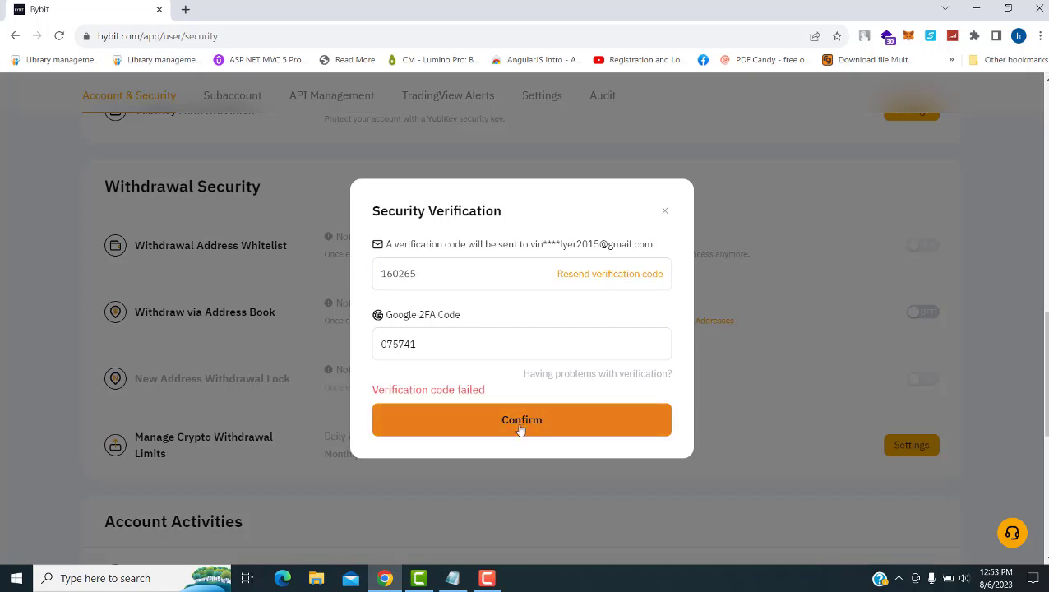
Swap in a fresh Google 2FA code and confirm to enable the withdrawal whitelist.
click(446, 341)
double_click(446, 341)
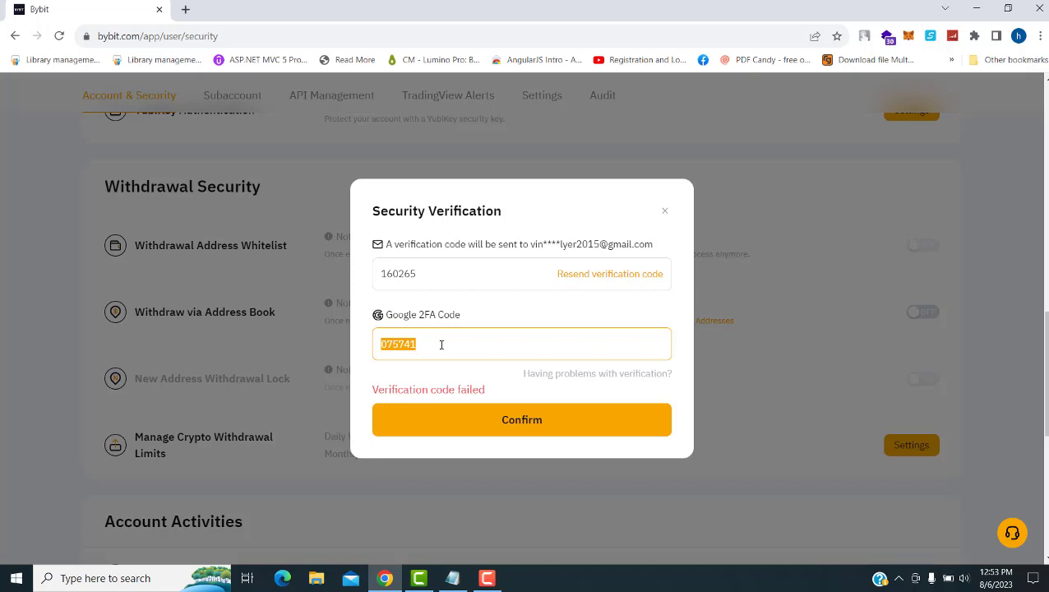
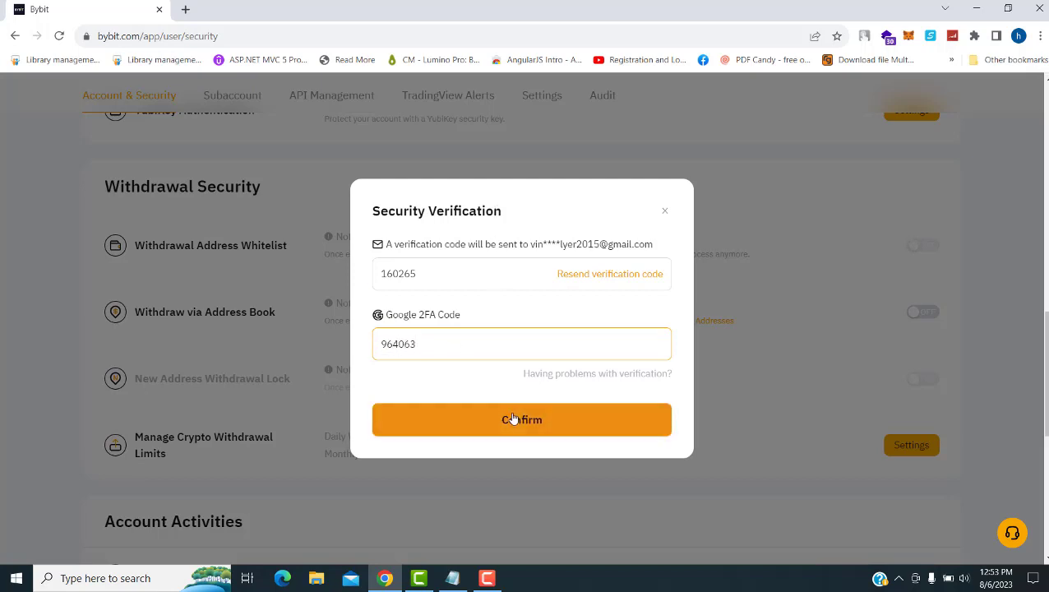
click(510, 423)
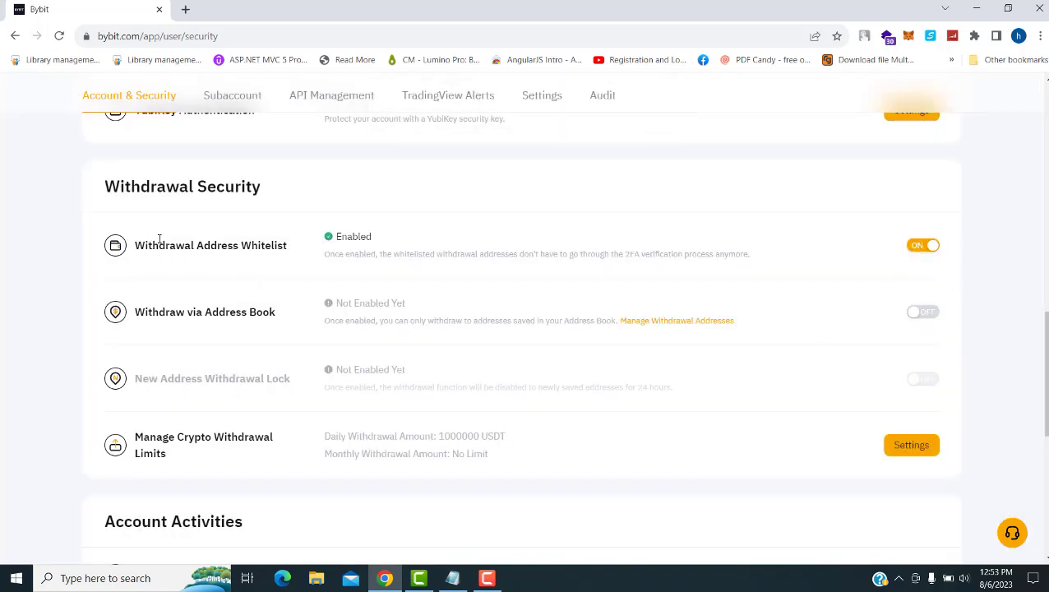
drag(135, 245, 293, 251)
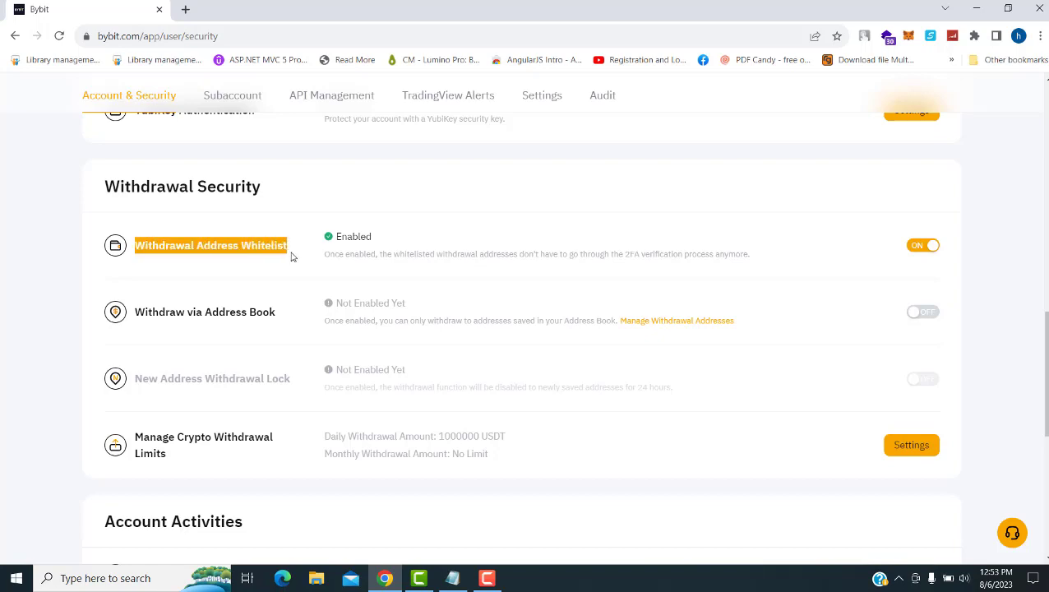
triple_click(251, 247)
scroll(936, 393, up, 7)
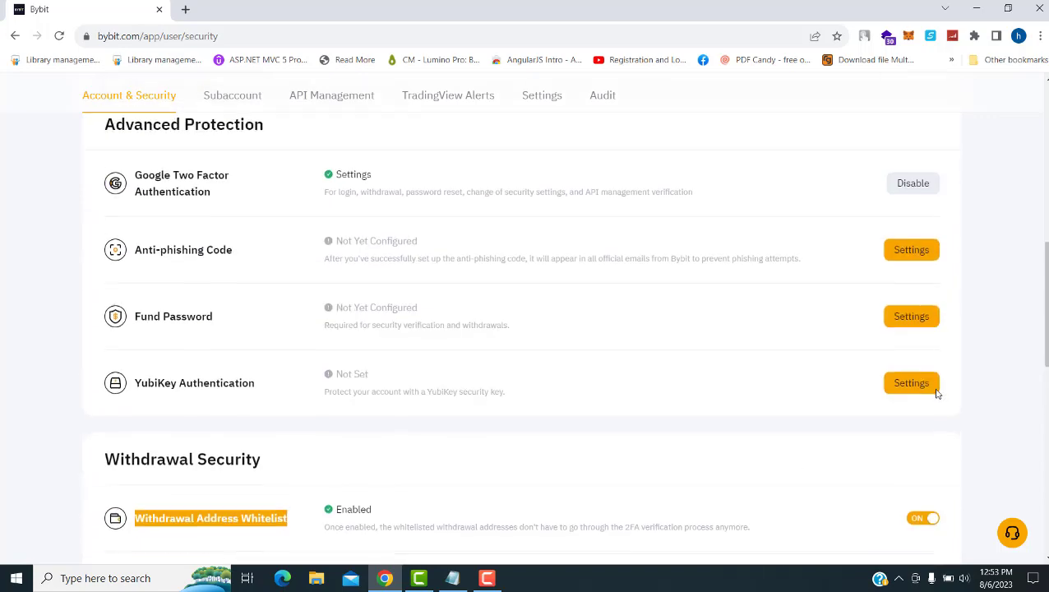
scroll(936, 393, up, 3)
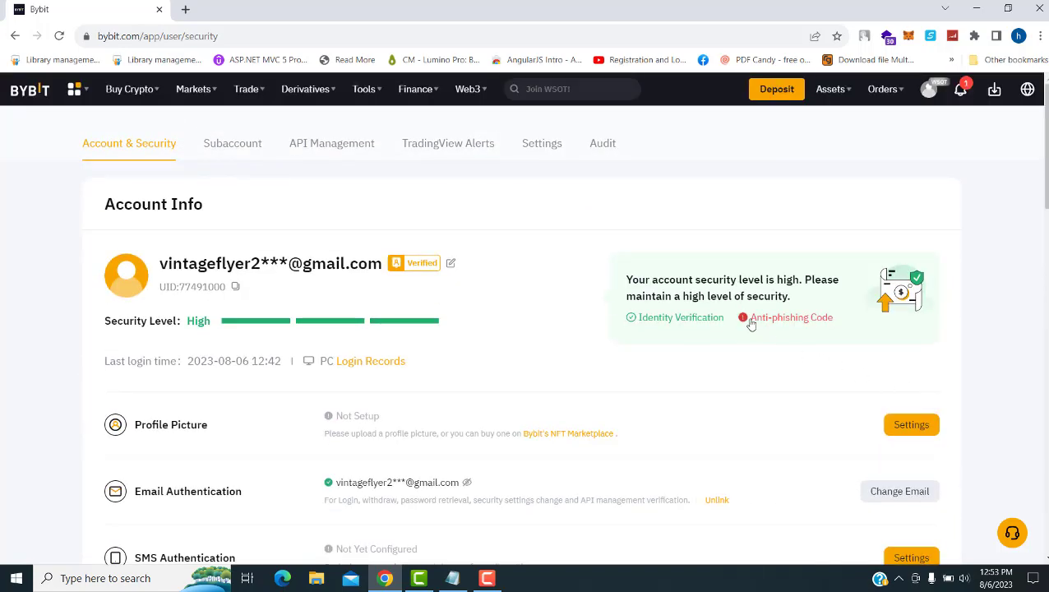
scroll(752, 354, down, 1)
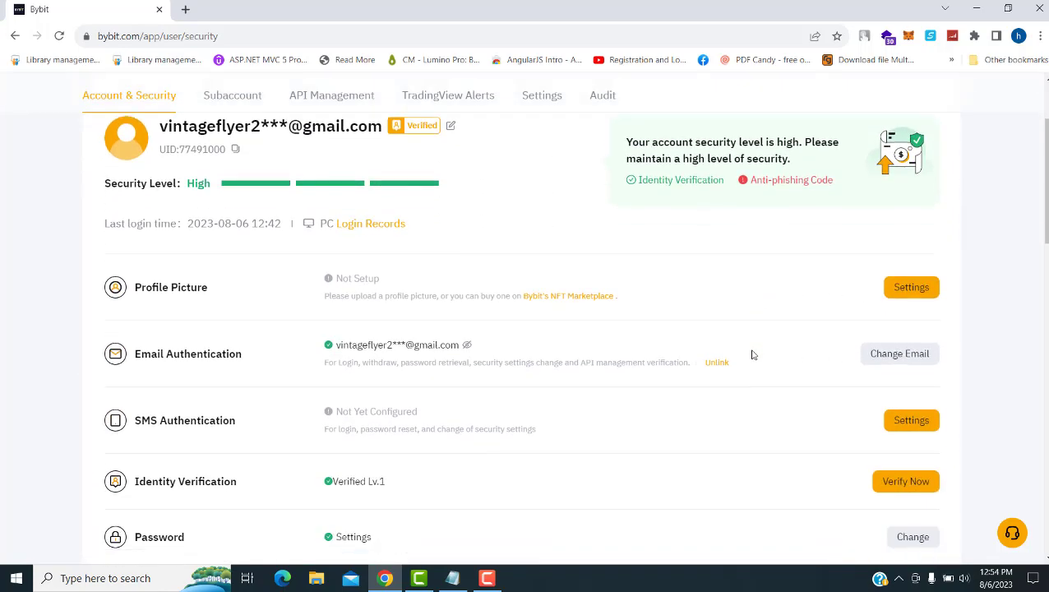
scroll(758, 367, up, 1)
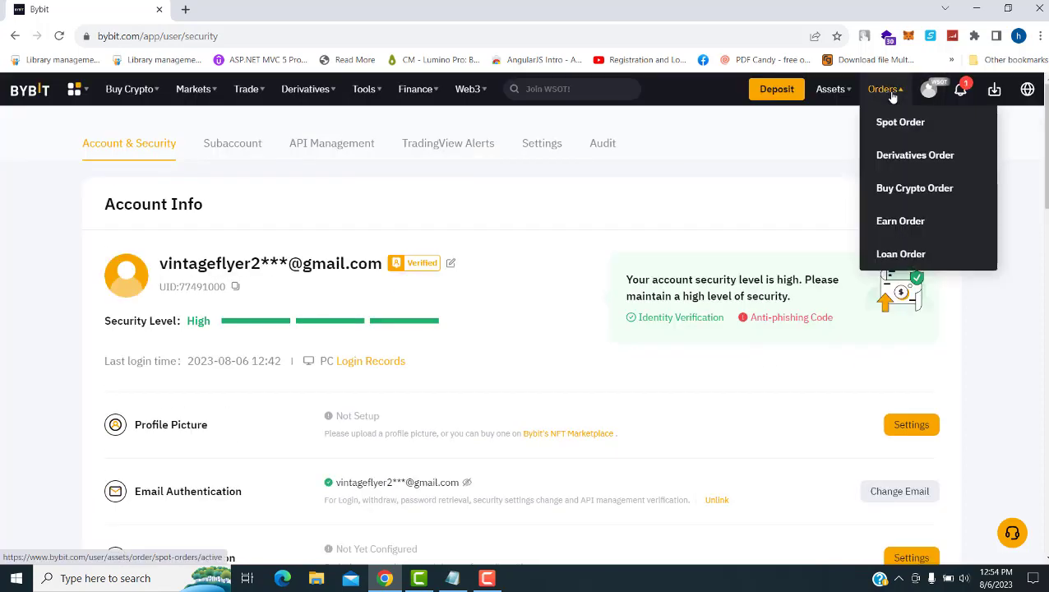
Open Bybit's crypto Deposit page from the Assets menu in the top bar.
mouse_move(847, 98)
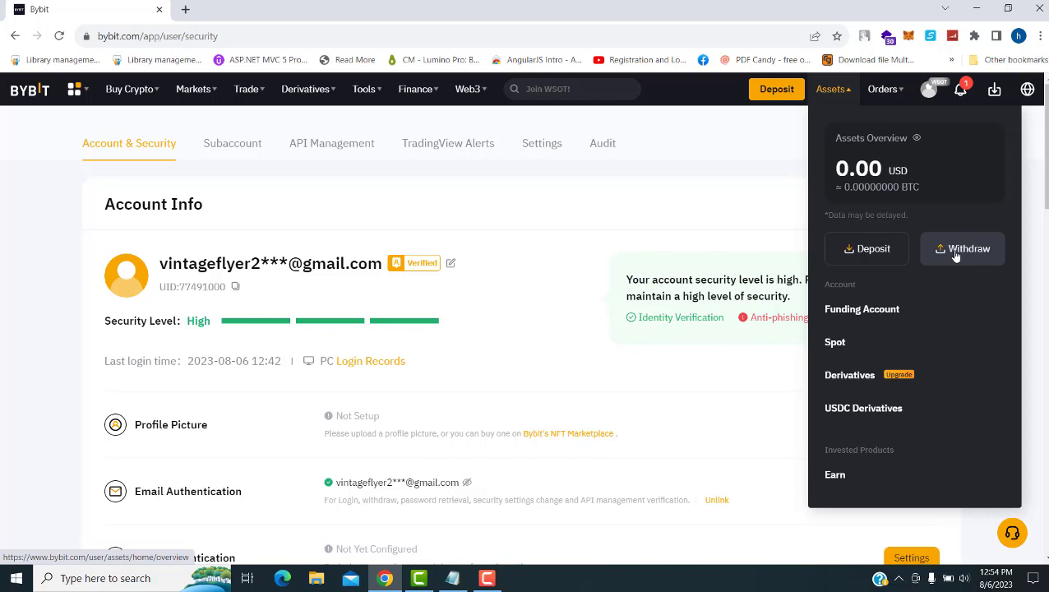
click(863, 255)
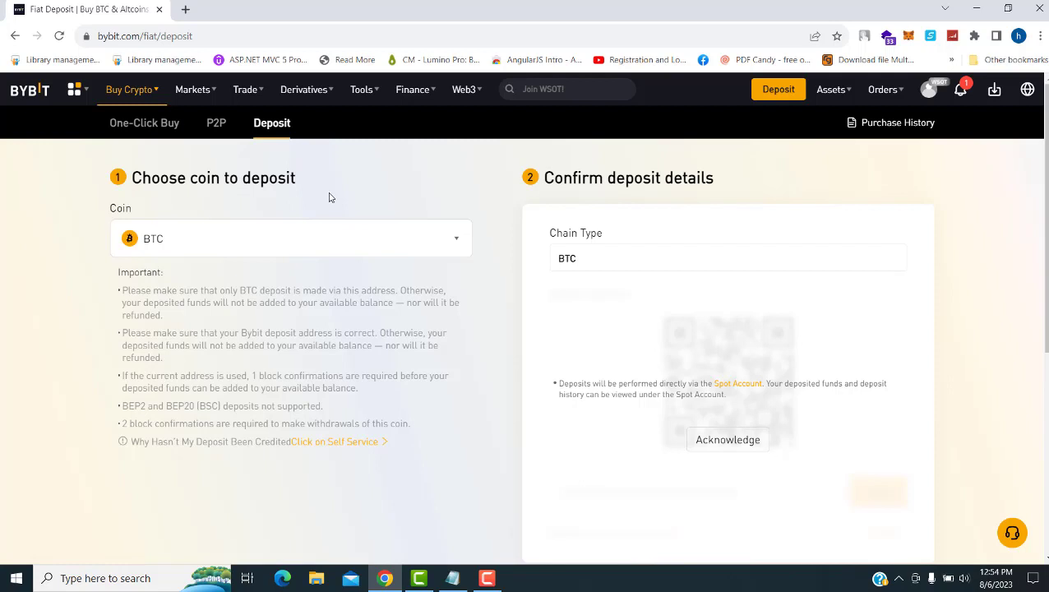
Choose USDT as the deposit coin and acknowledge the notice to show its TRC20 address.
scroll(485, 270, down, 1)
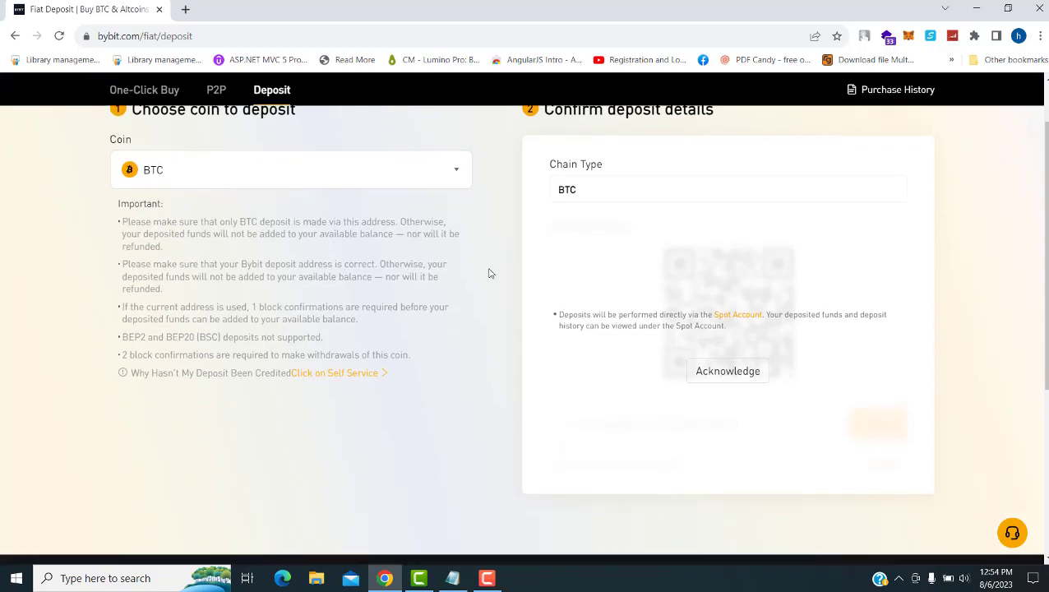
click(457, 170)
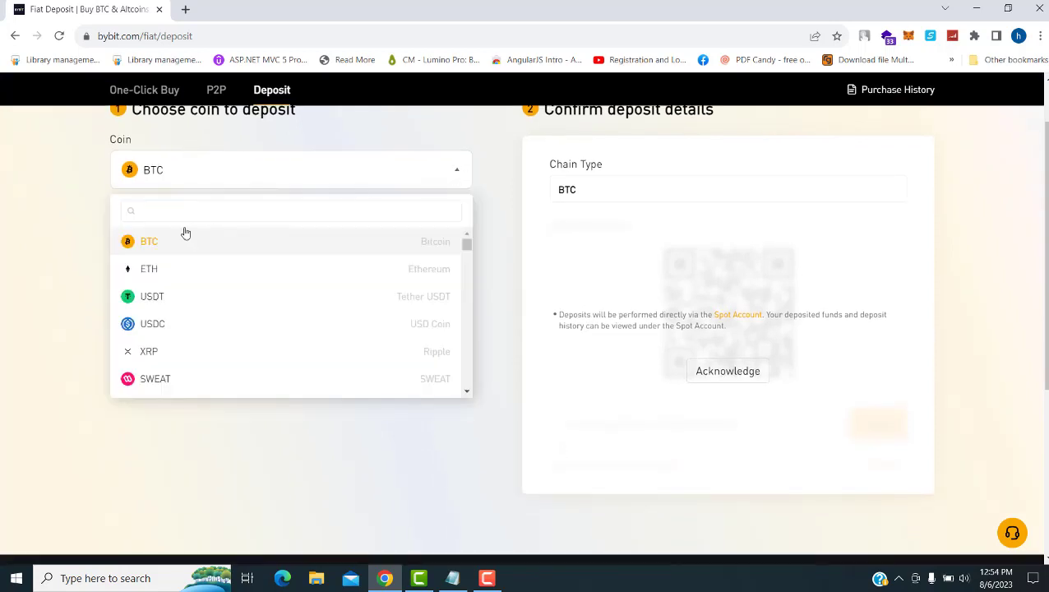
click(154, 300)
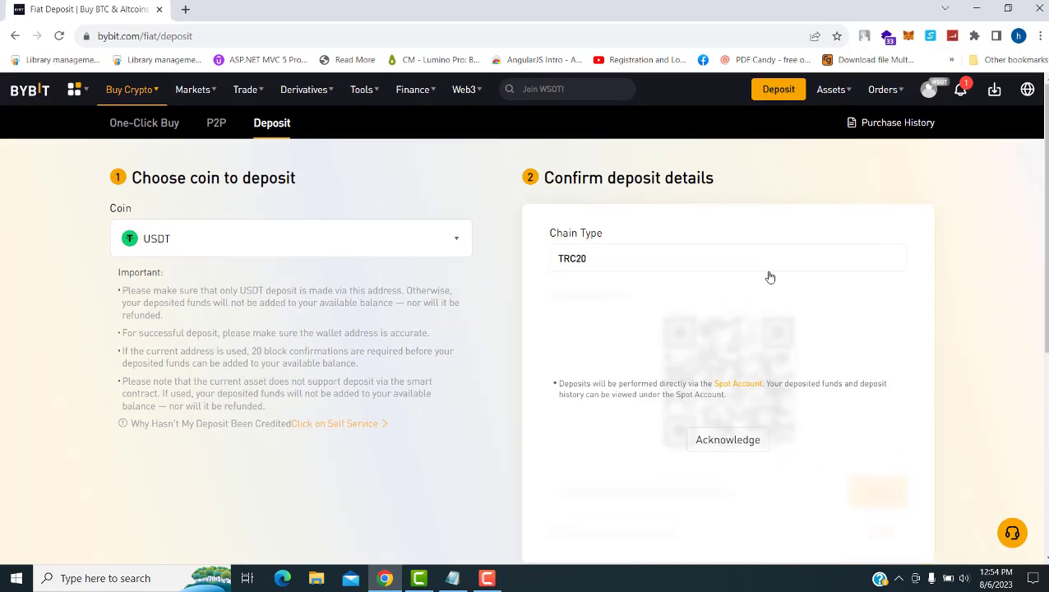
scroll(747, 419, down, 1)
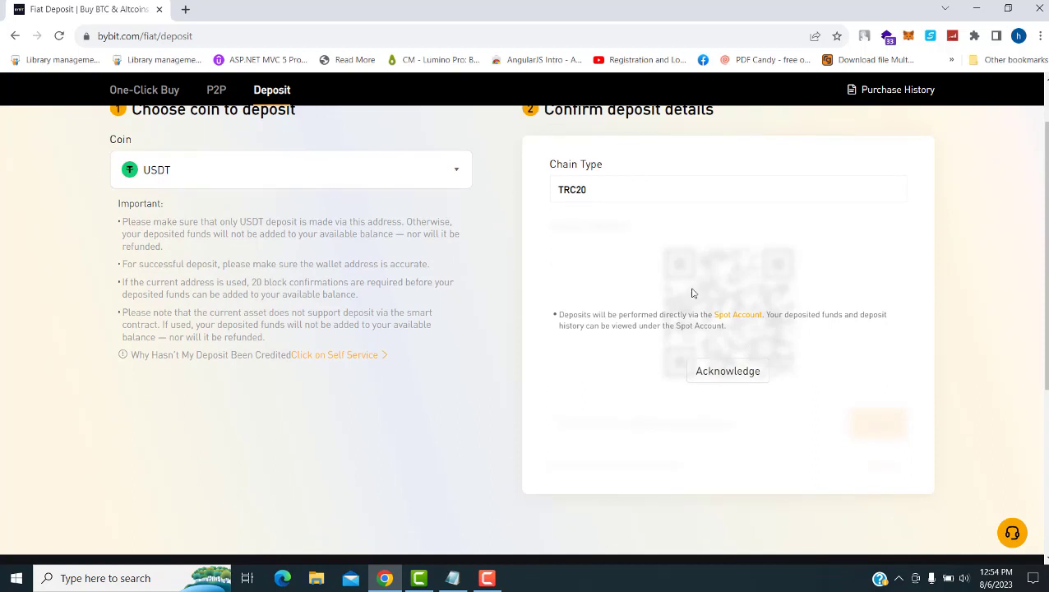
click(724, 374)
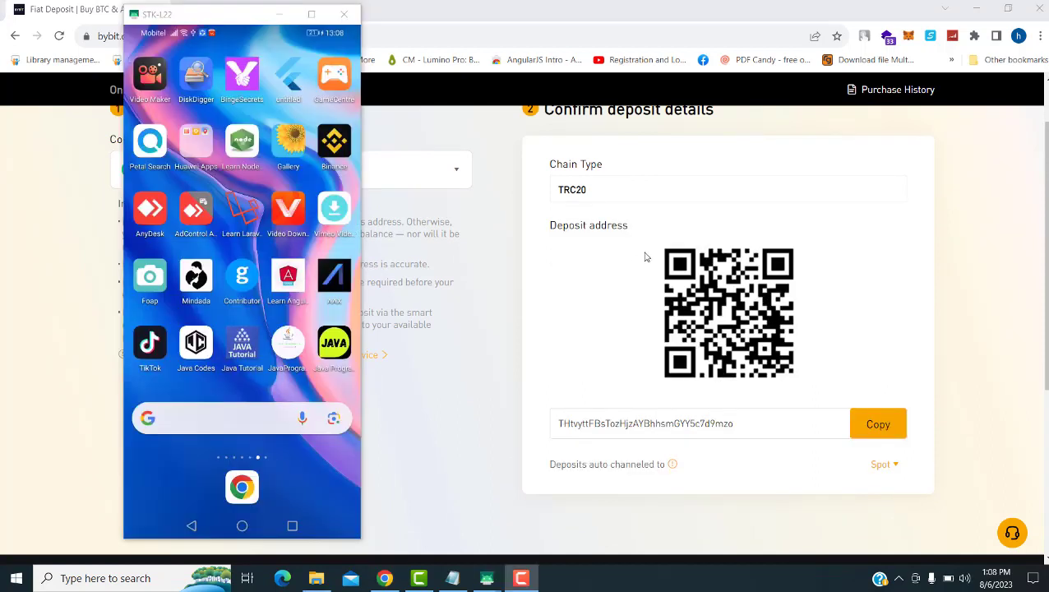
Copy the Bybit USDT TRC20 deposit address and return the phone's Binance app to its home page.
click(878, 432)
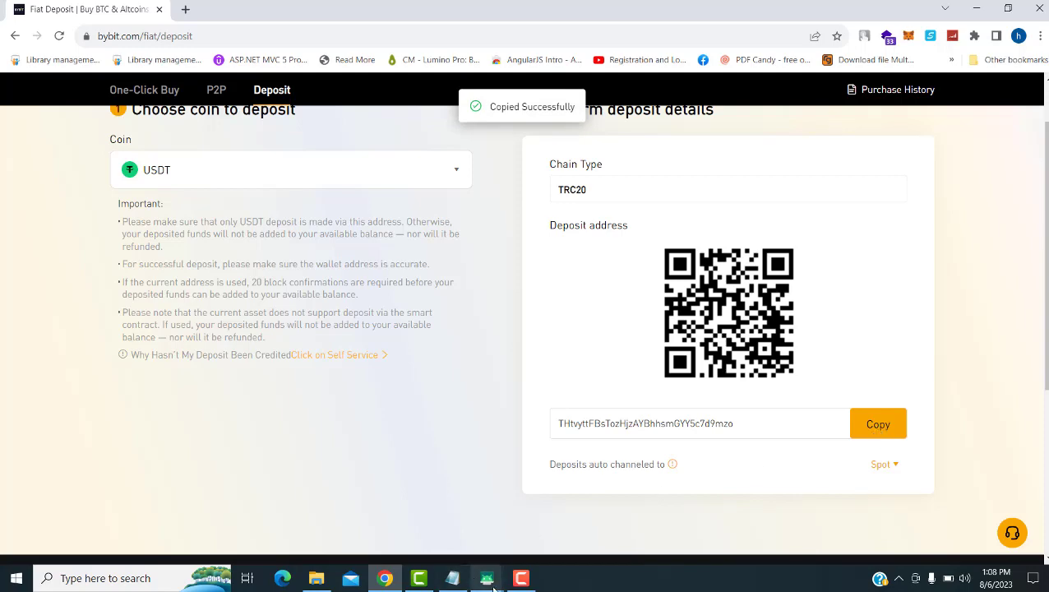
mouse_move(486, 578)
click(559, 509)
click(340, 140)
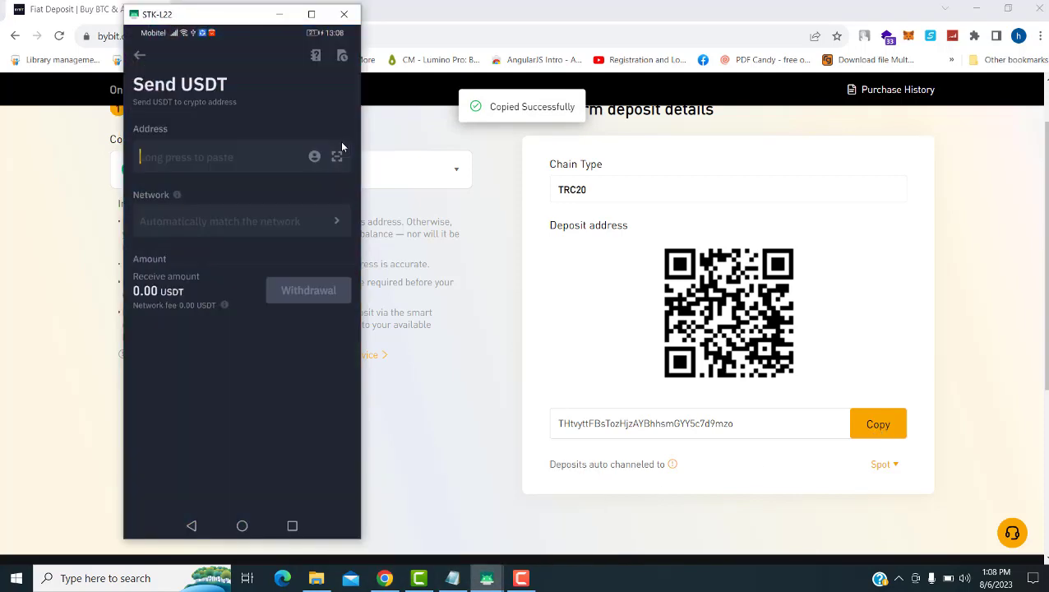
click(139, 55)
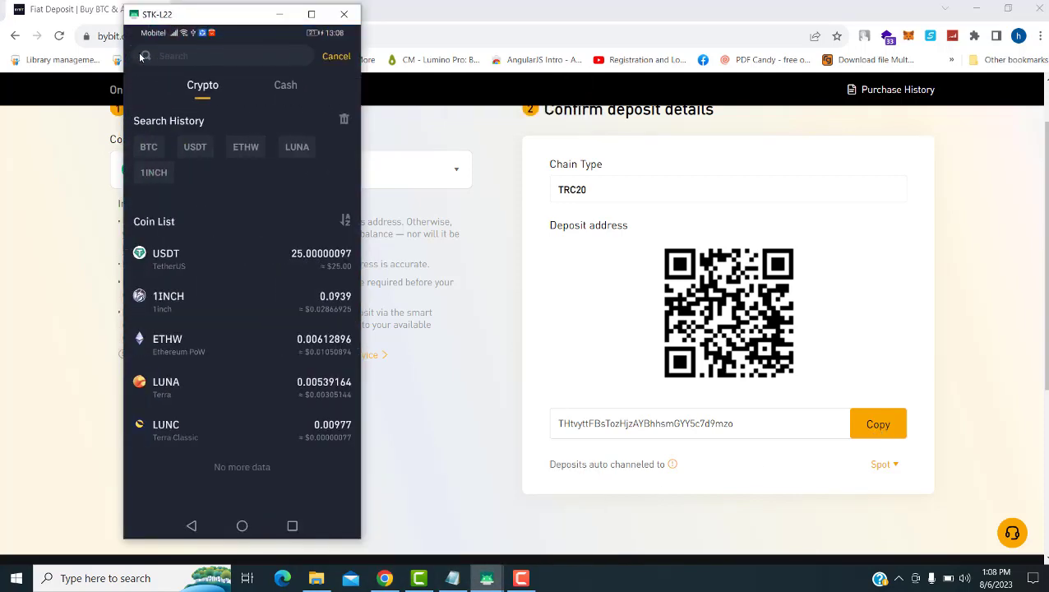
click(189, 527)
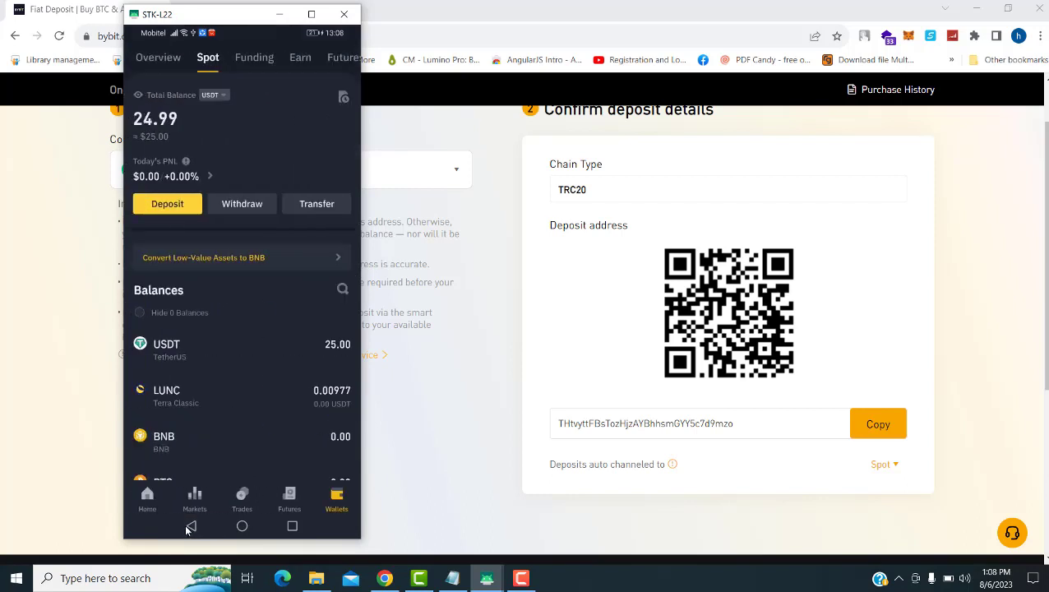
click(190, 527)
click(191, 527)
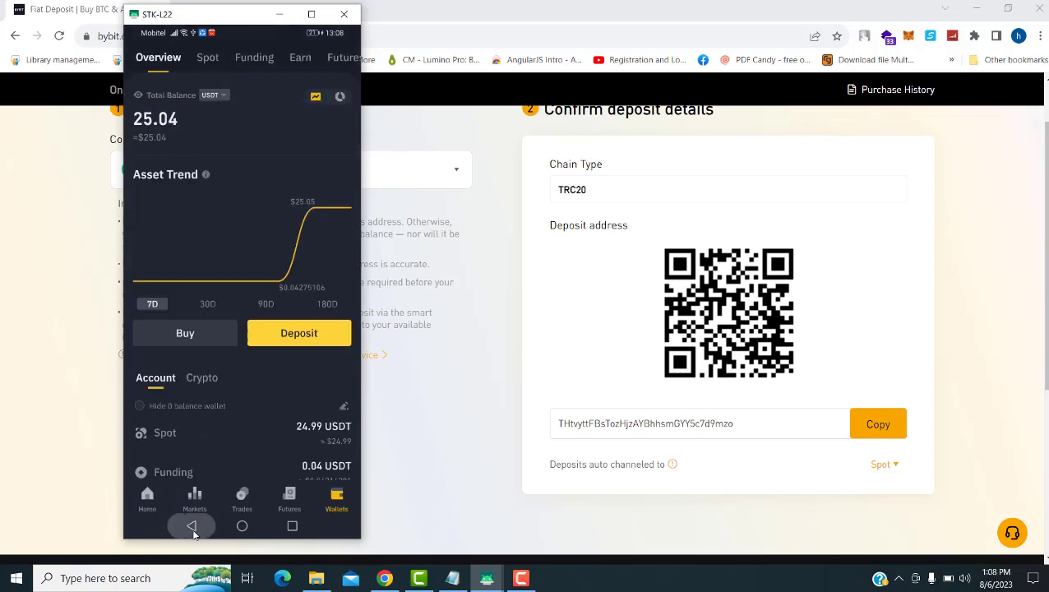
click(147, 495)
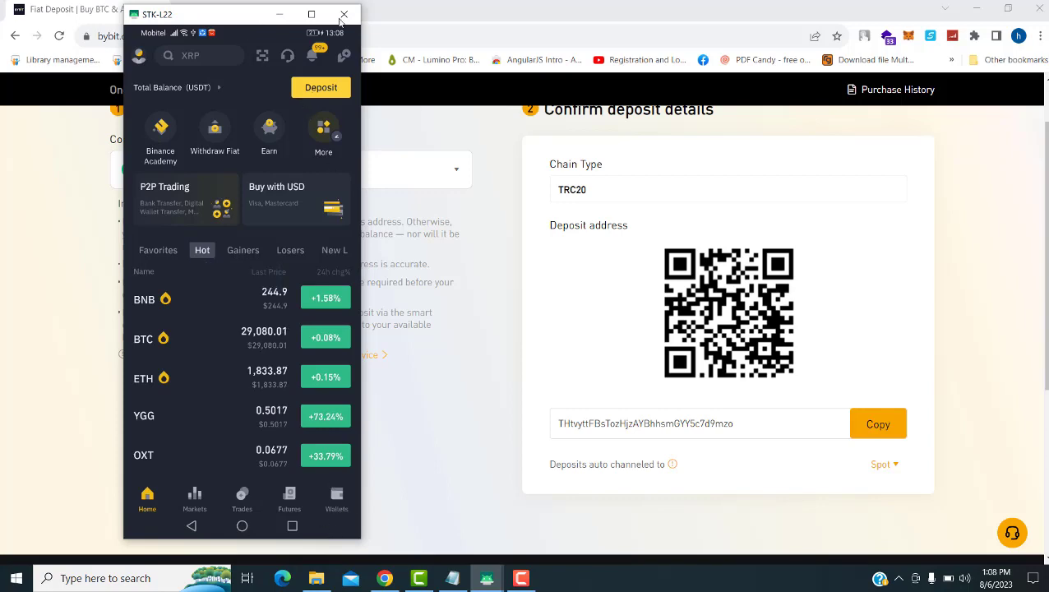
In Binance, start a USDT withdrawal from the Spot wallet, sending via crypto network.
drag(242, 17, 512, 21)
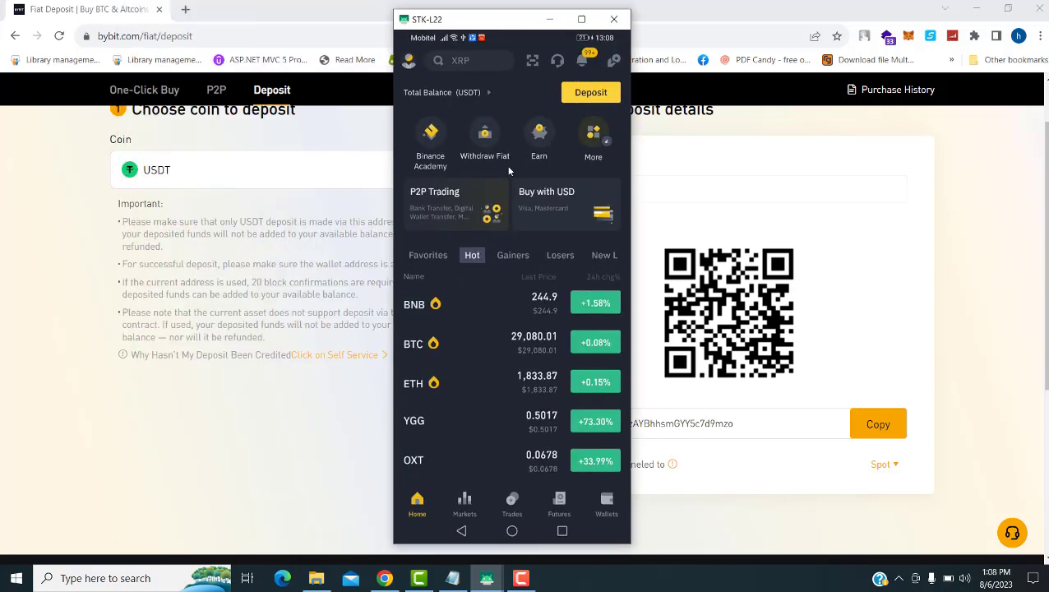
click(602, 508)
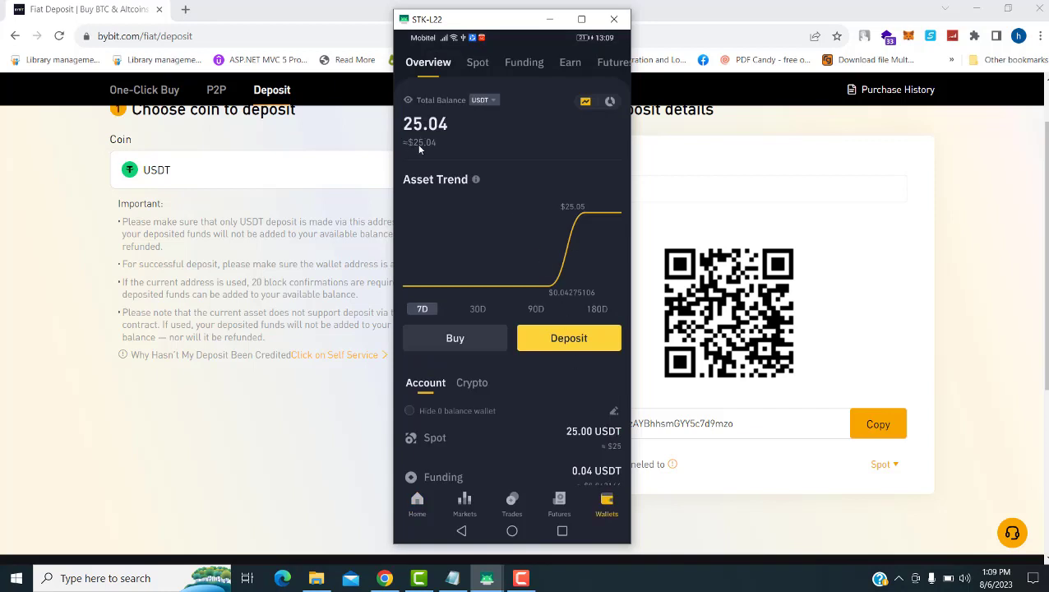
click(477, 65)
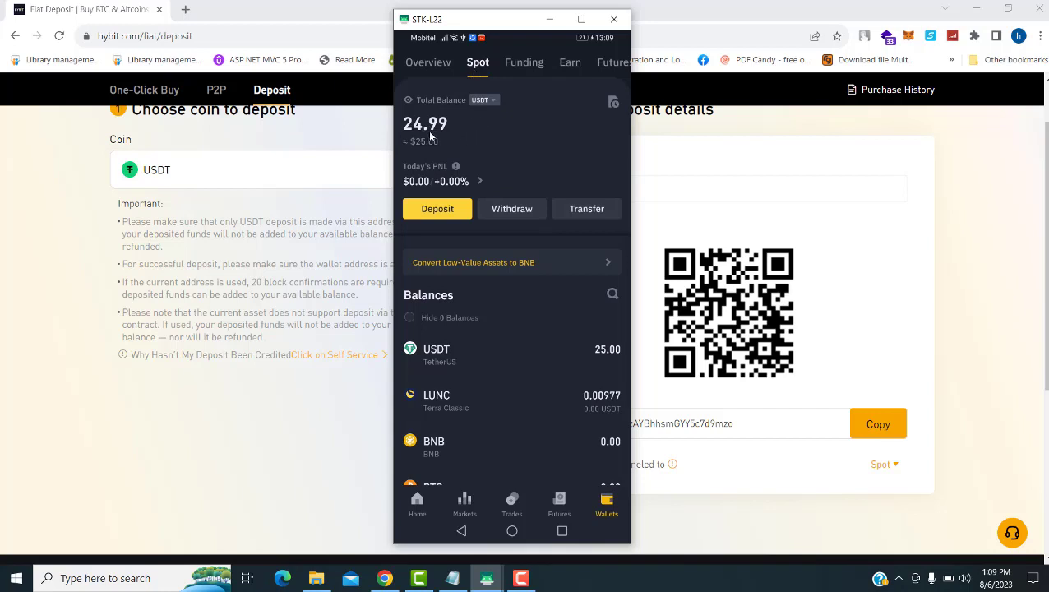
click(507, 210)
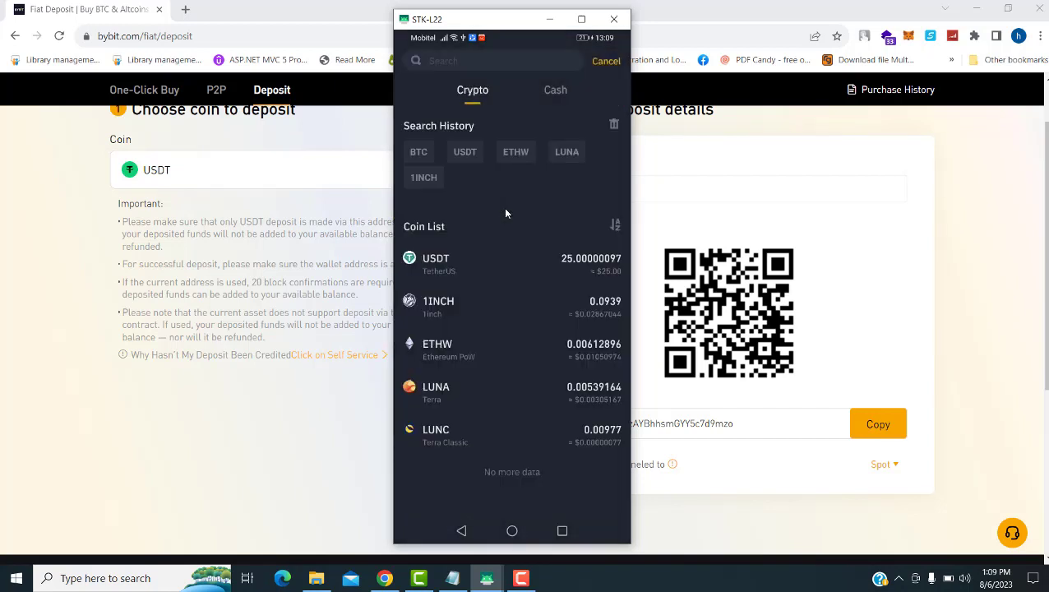
click(468, 154)
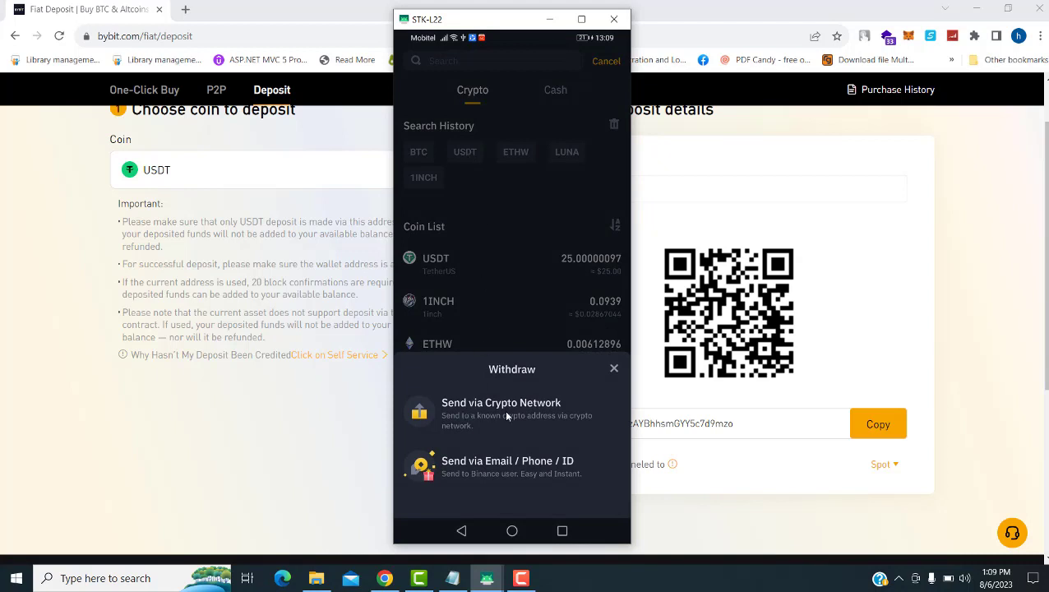
click(504, 412)
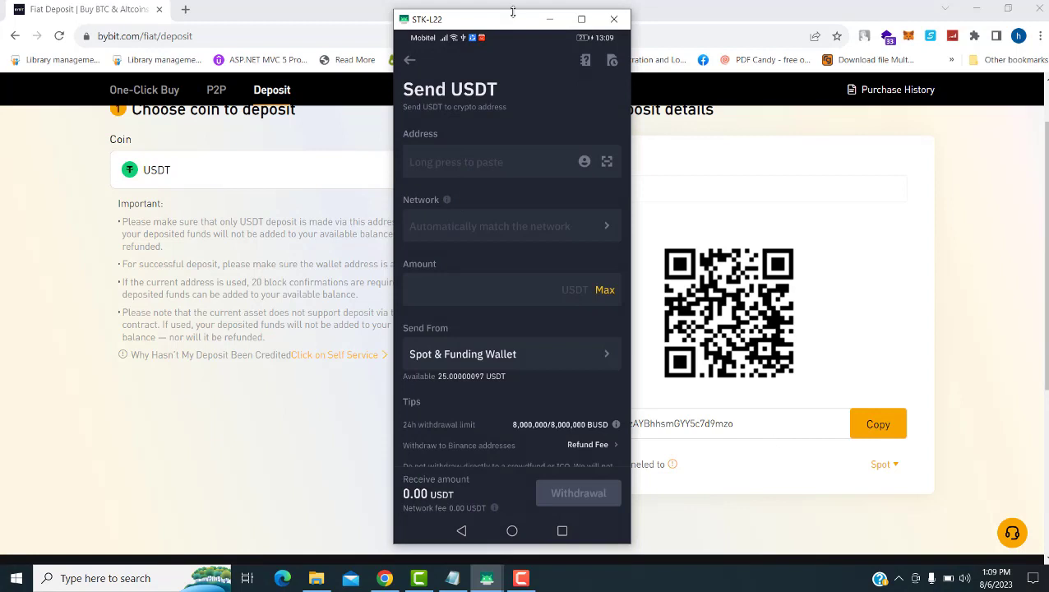
Re-copy the Bybit deposit address and paste it into Binance's Send USDT address field.
drag(506, 19, 322, 15)
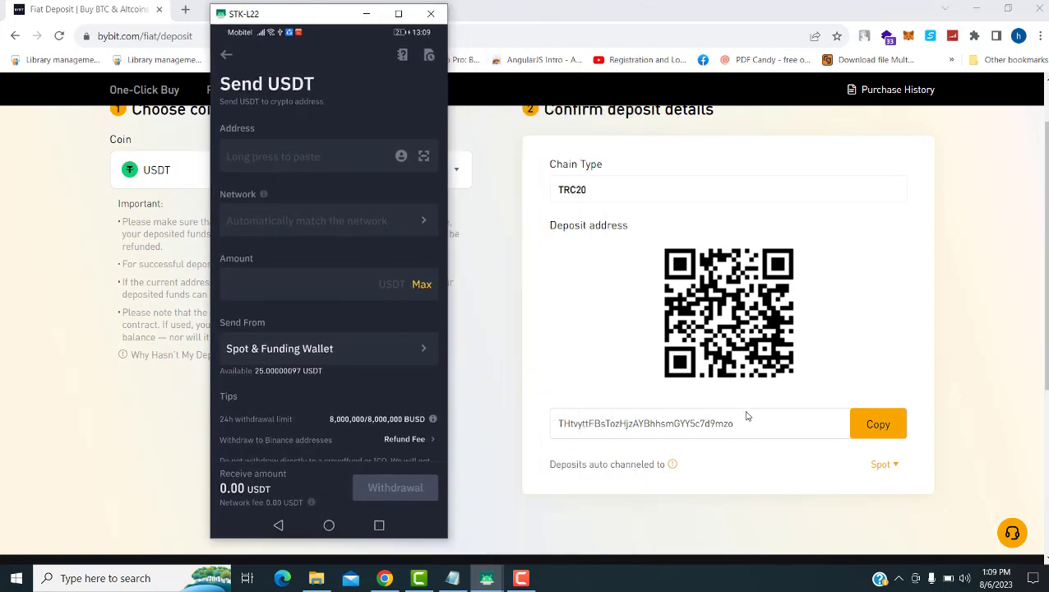
click(877, 424)
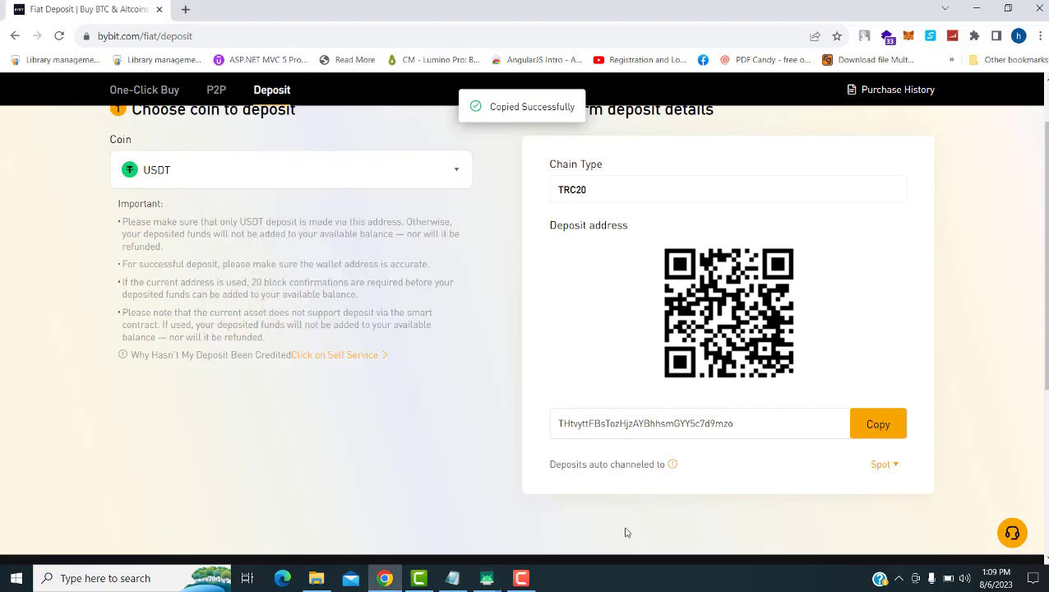
mouse_move(486, 578)
click(533, 527)
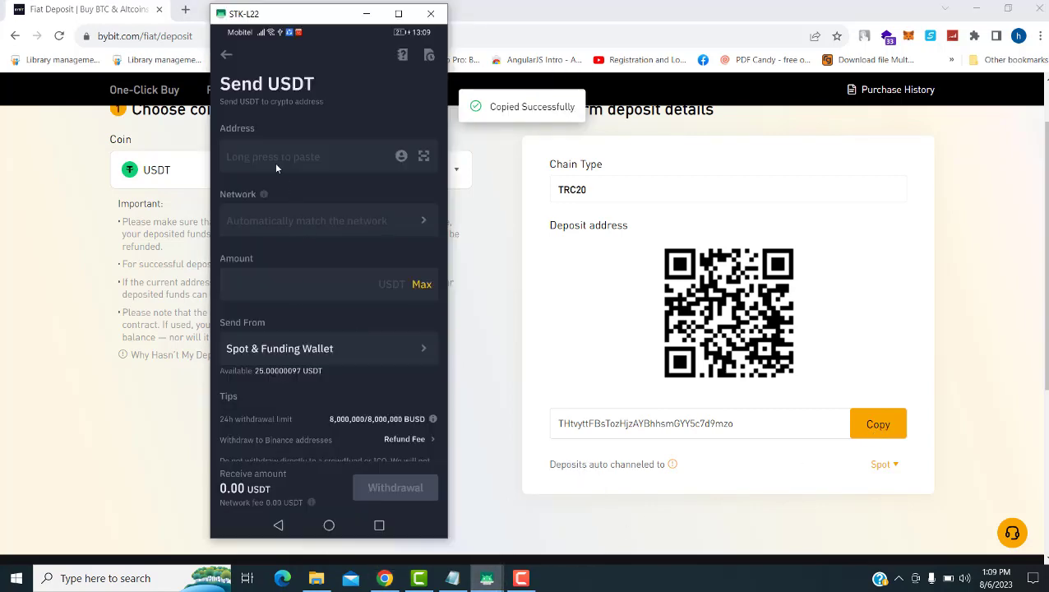
click(273, 157)
click(257, 155)
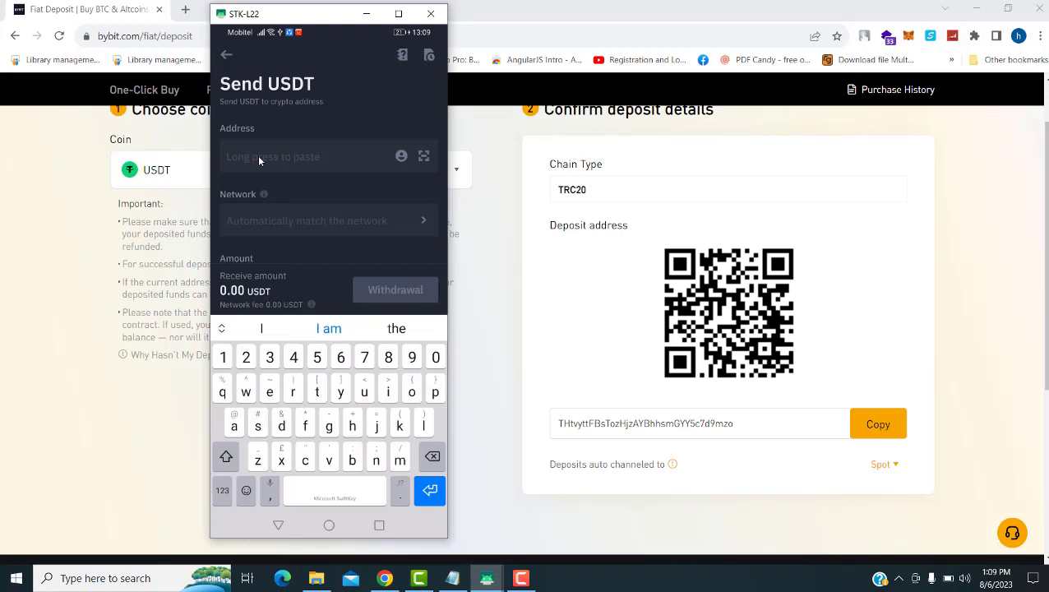
key(ctrl+v)
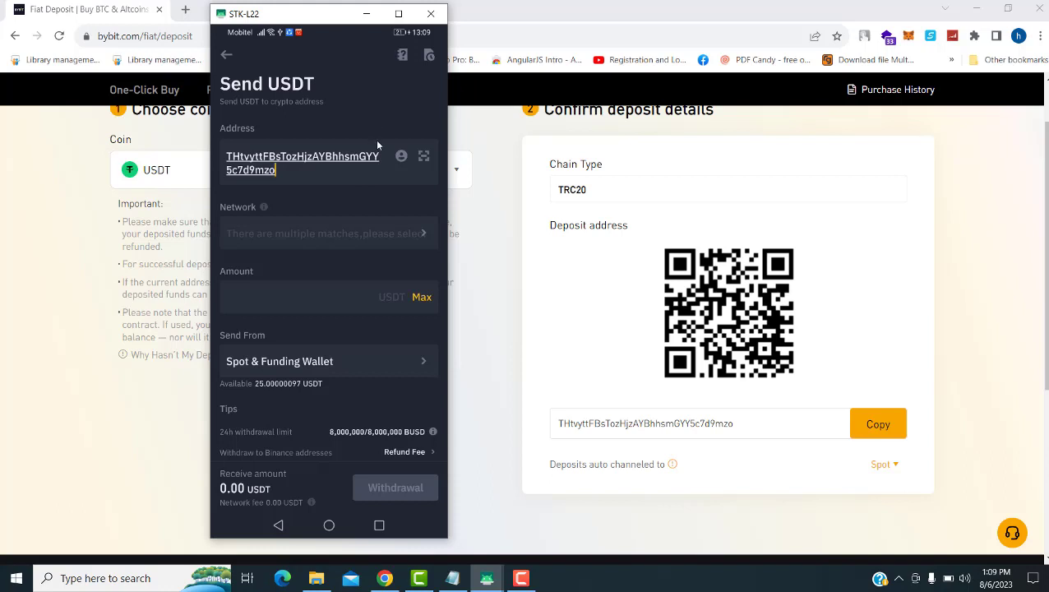
Choose Tron (TRC20) as the Binance withdrawal network.
click(317, 234)
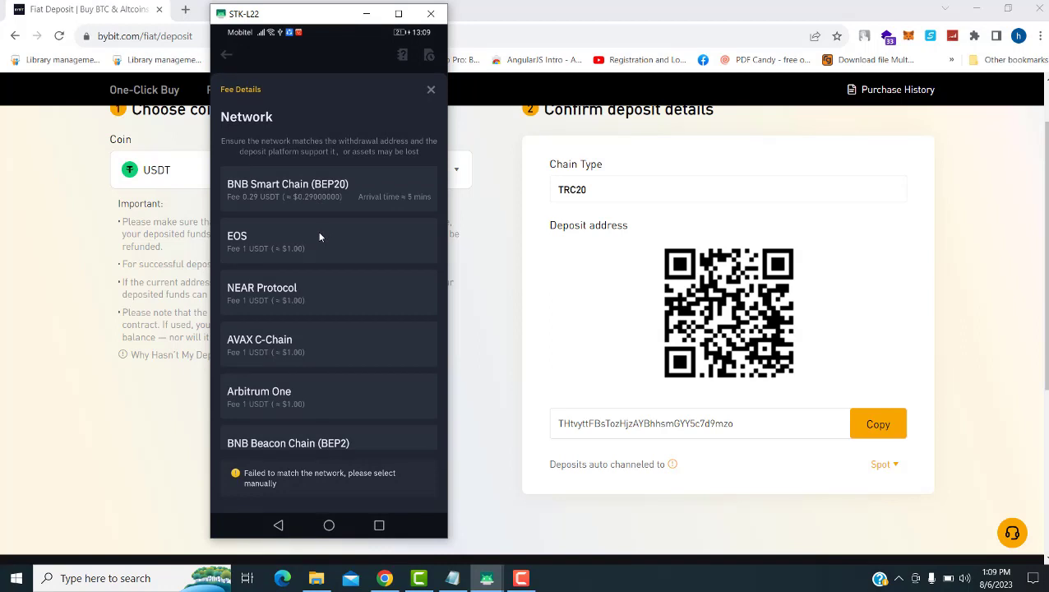
scroll(348, 260, down, 3)
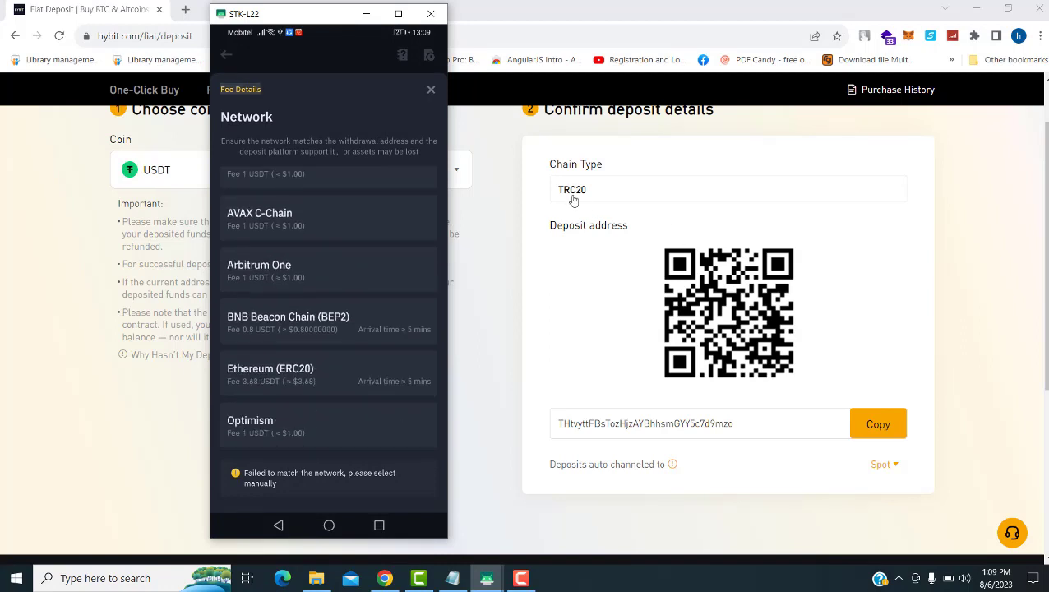
scroll(350, 302, down, 1)
scroll(350, 302, down, 4)
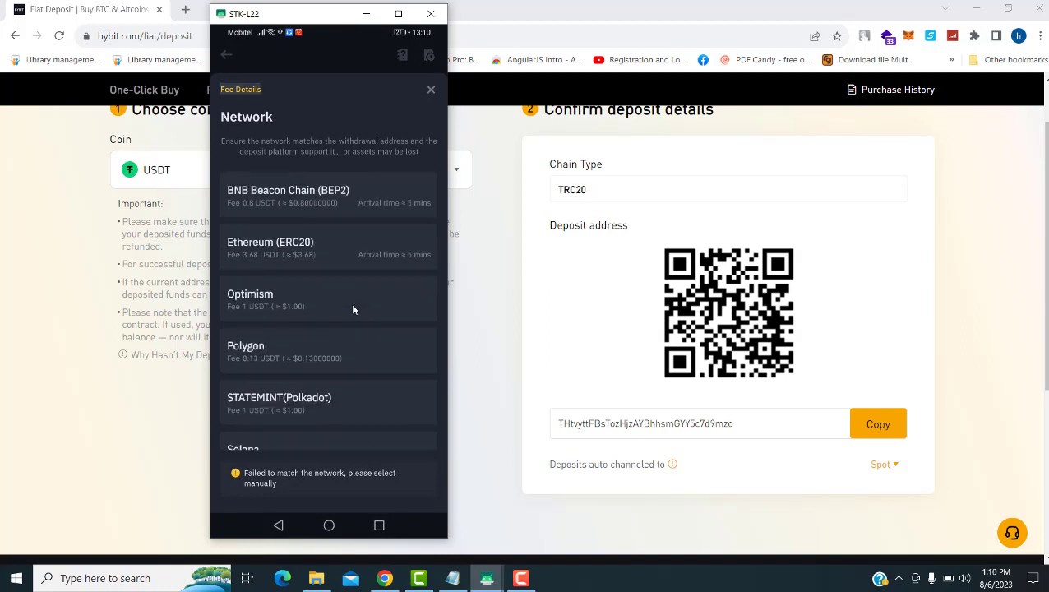
scroll(351, 304, down, 1)
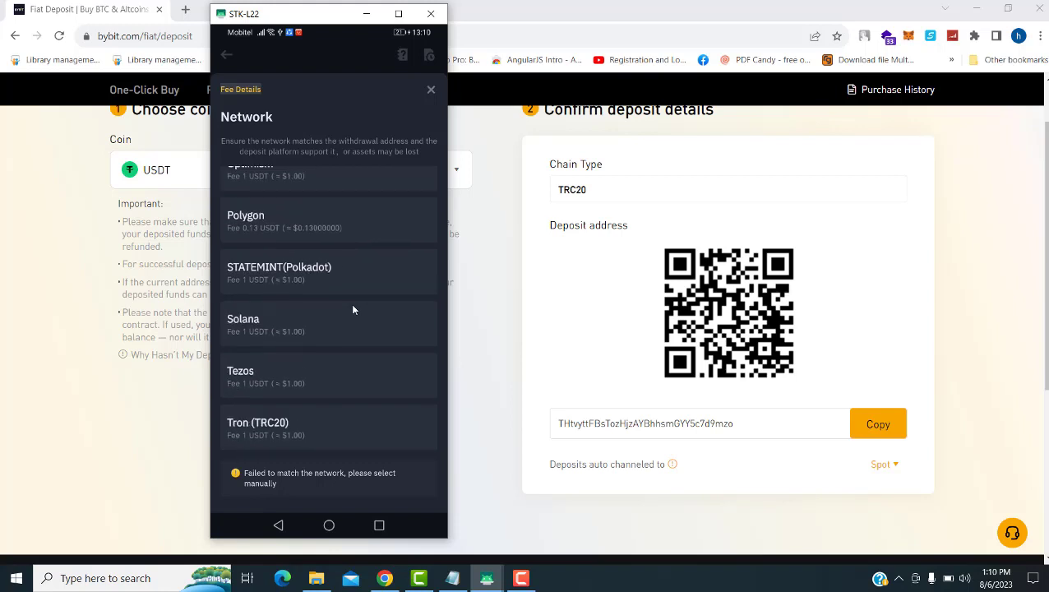
click(263, 427)
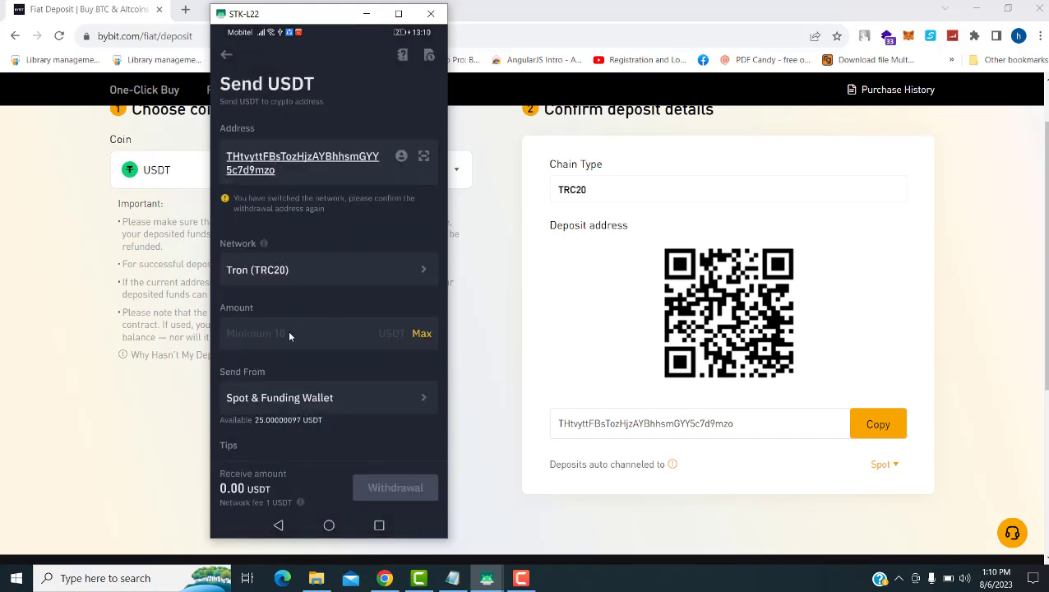
Set the withdrawal amount to 11 USDT to cover the 1 USDT fee, and submit it for review.
click(289, 335)
text(10)
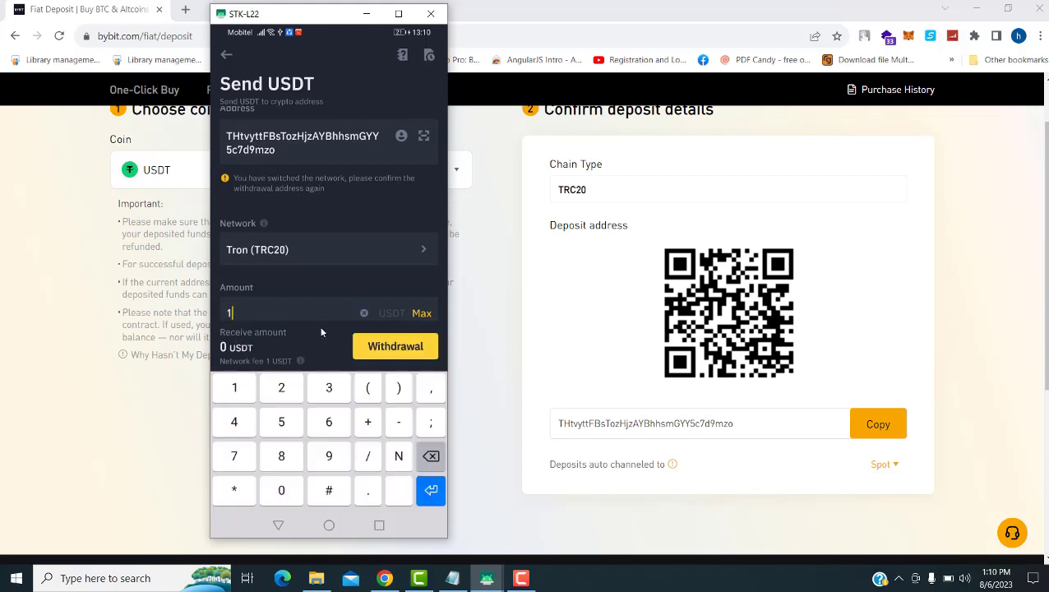
click(278, 524)
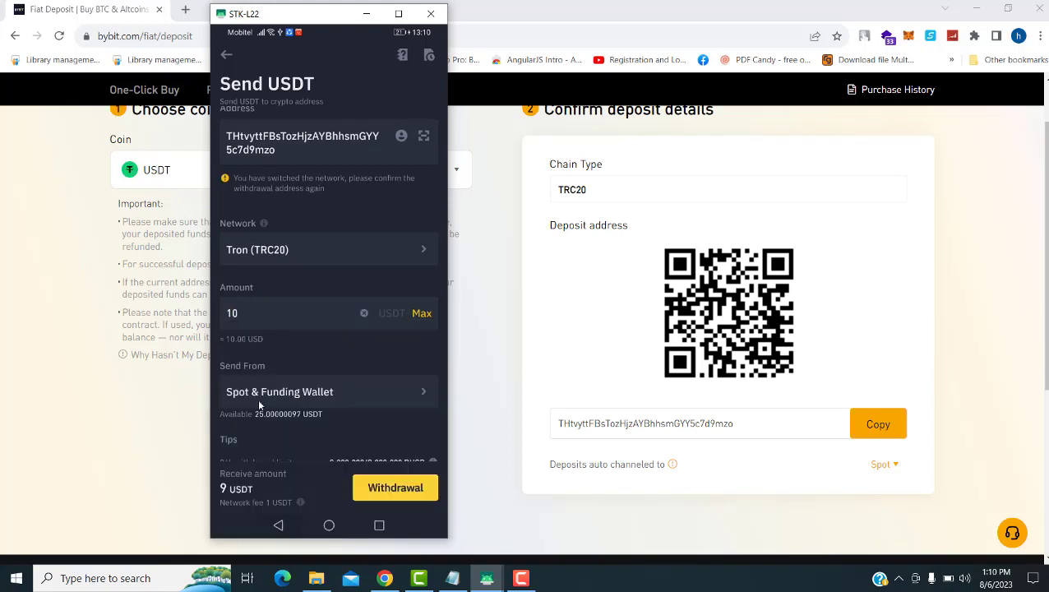
click(261, 308)
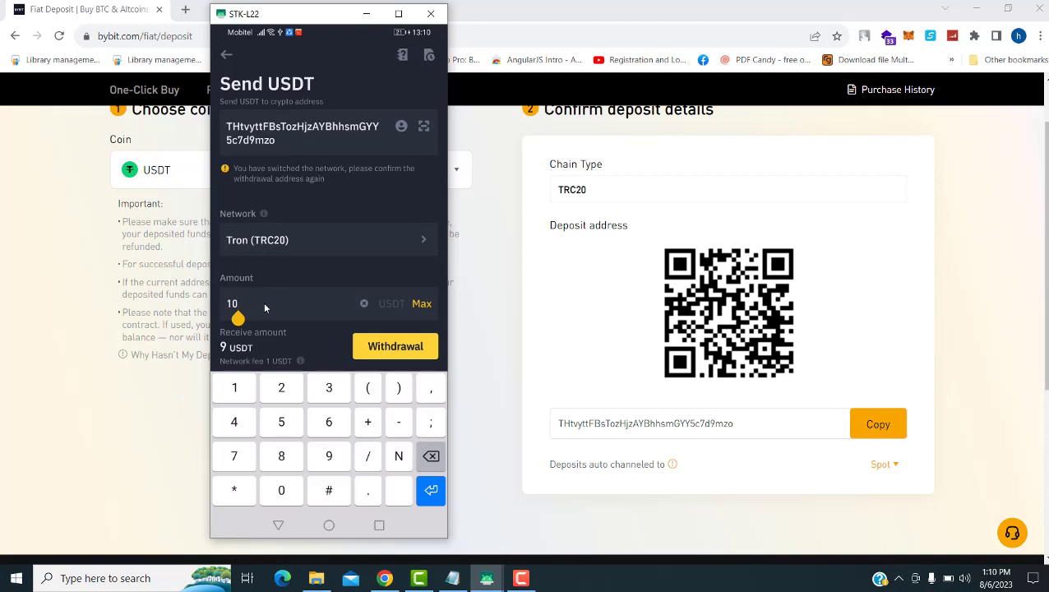
key(BackSpace)
text(1)
click(278, 524)
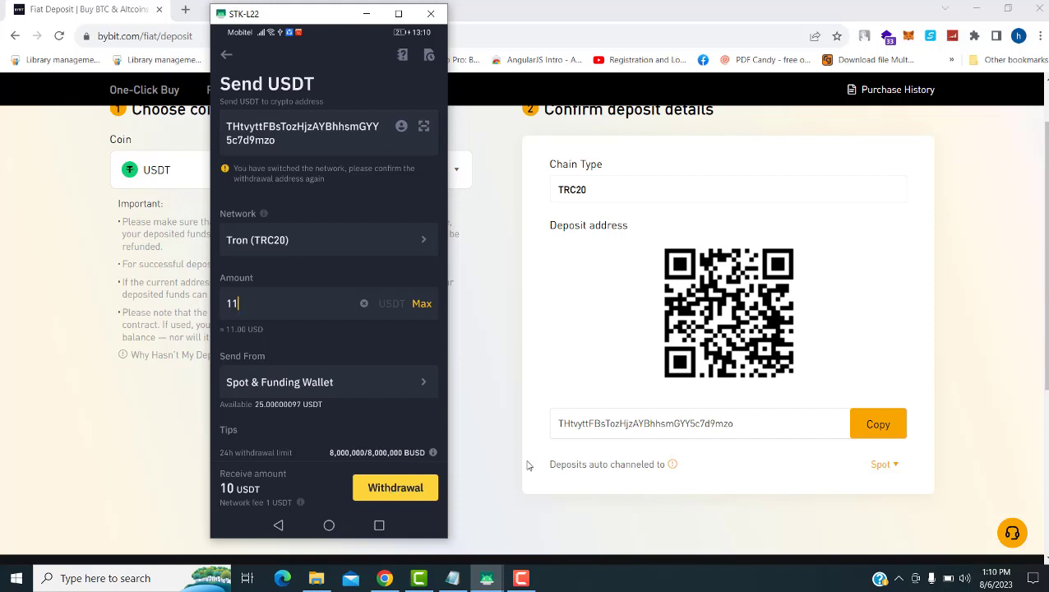
click(386, 490)
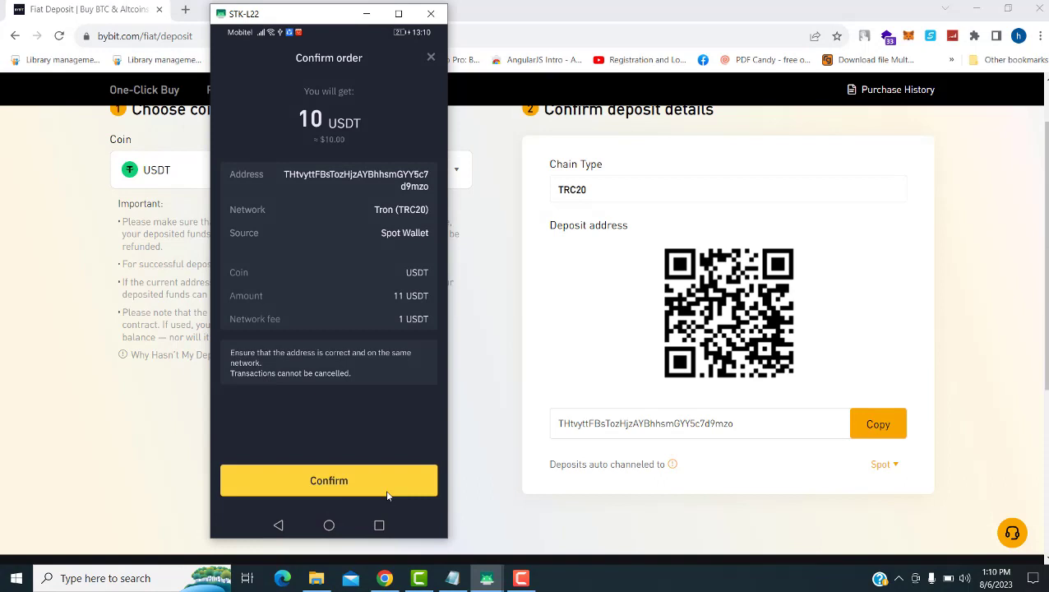
Confirm the 11 USDT withdrawal order and start entering the email verification code.
click(334, 488)
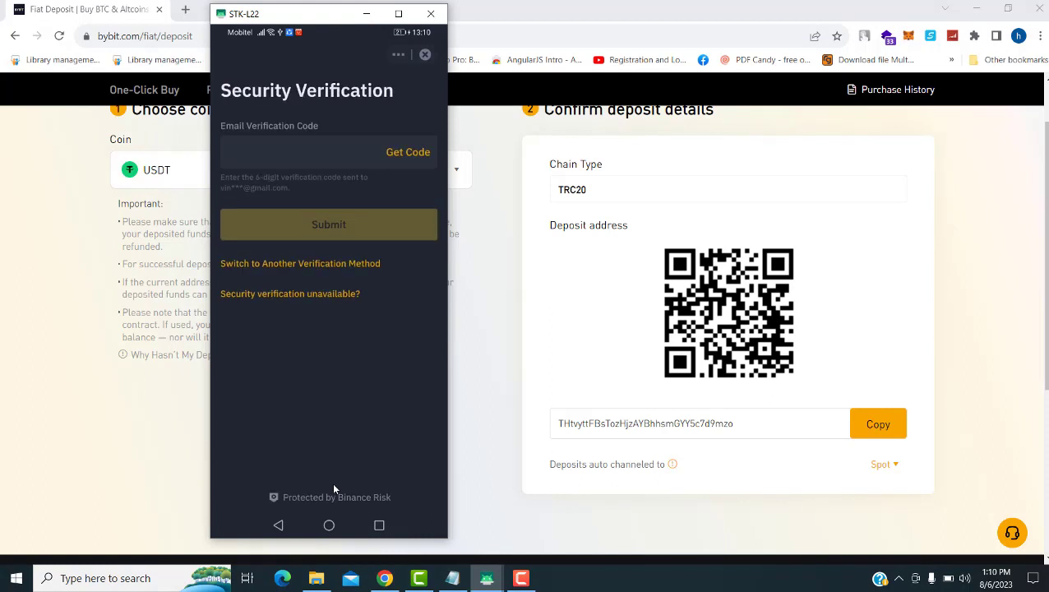
click(337, 153)
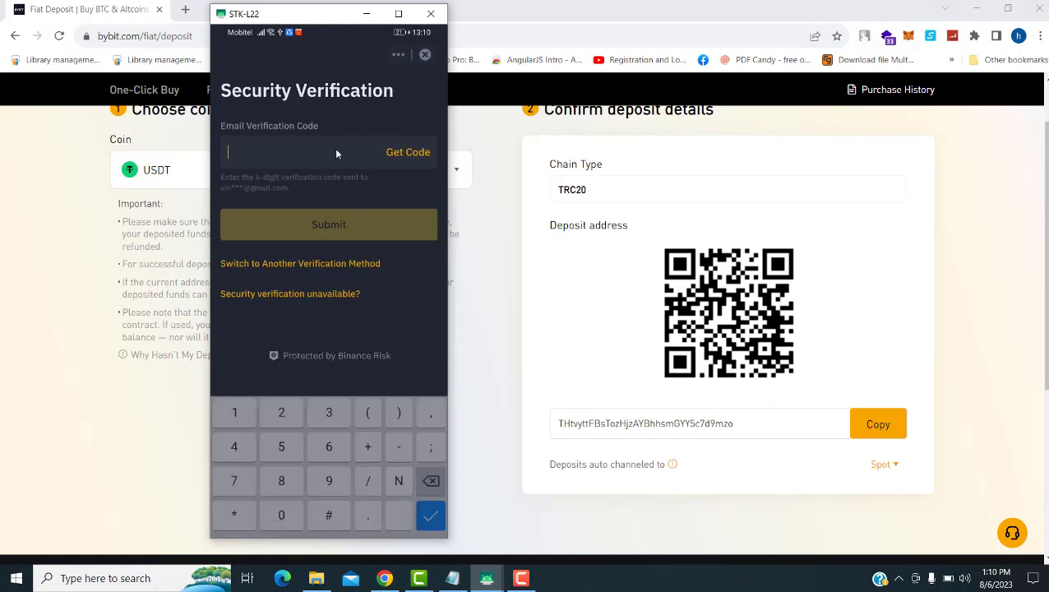
drag(314, 19, 458, 58)
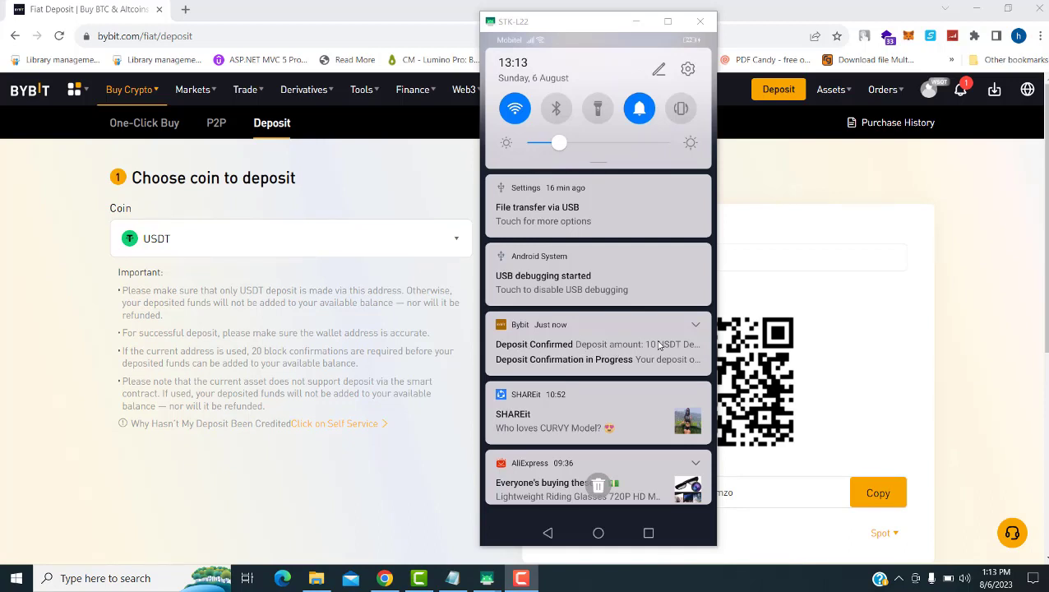
Reload the Bybit deposit page in Chrome and show the bell notifications with the 10 USDT deposit alerts.
click(1004, 300)
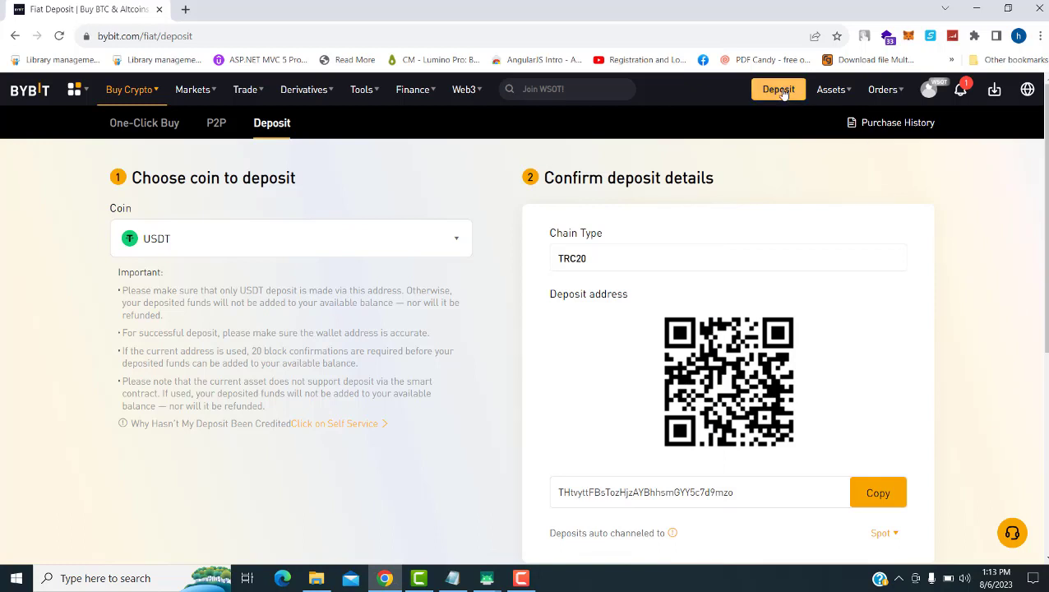
mouse_move(905, 92)
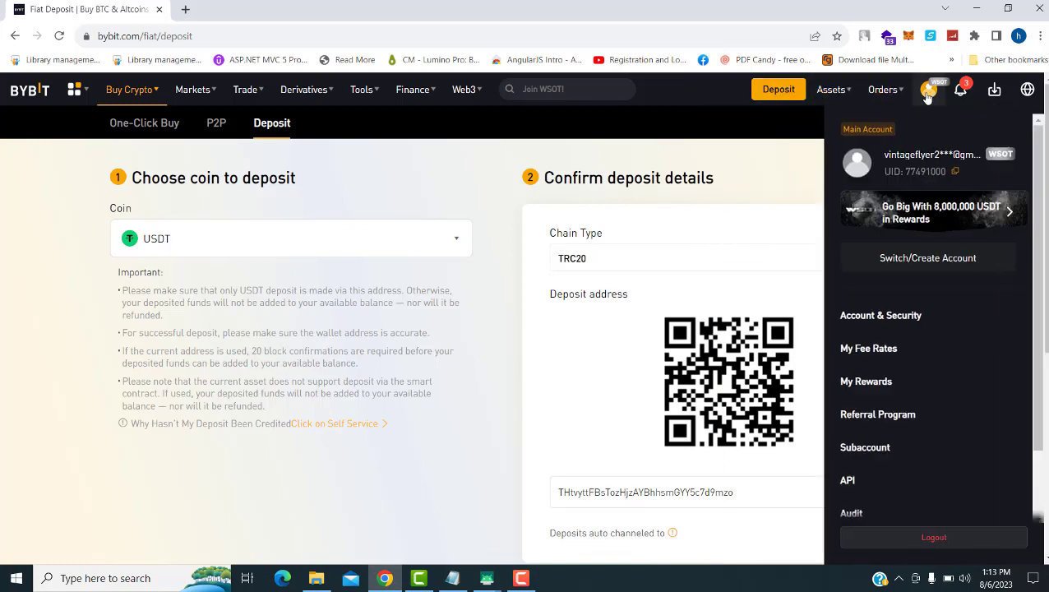
click(59, 35)
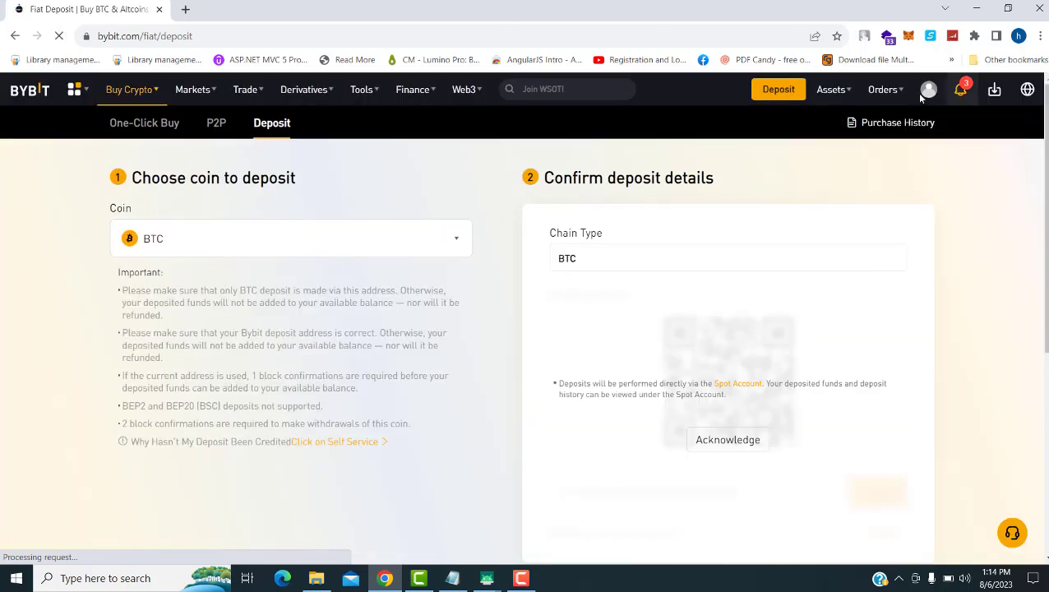
mouse_move(880, 97)
mouse_move(929, 92)
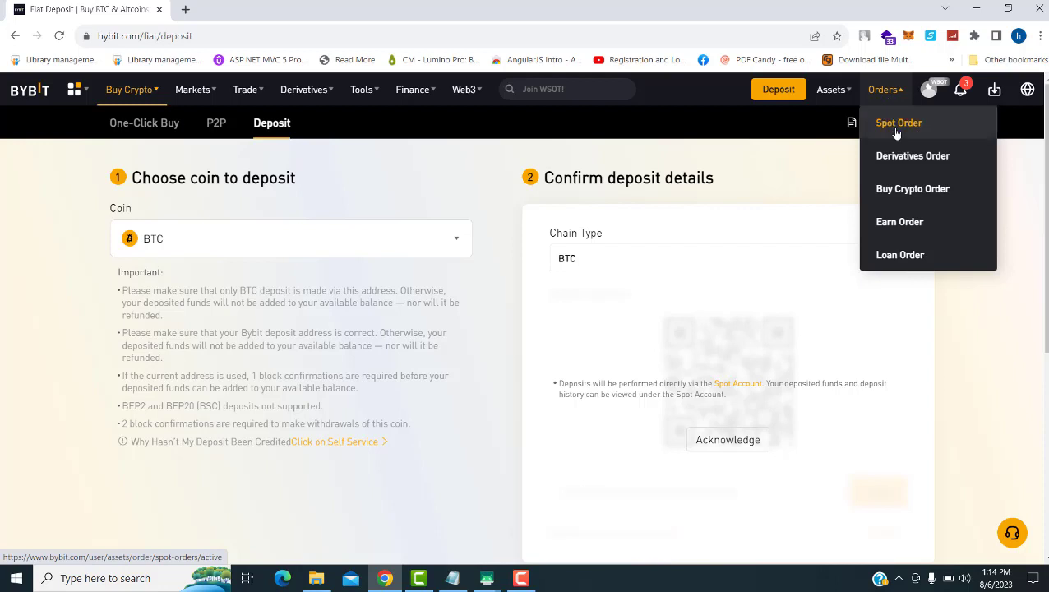
mouse_move(963, 94)
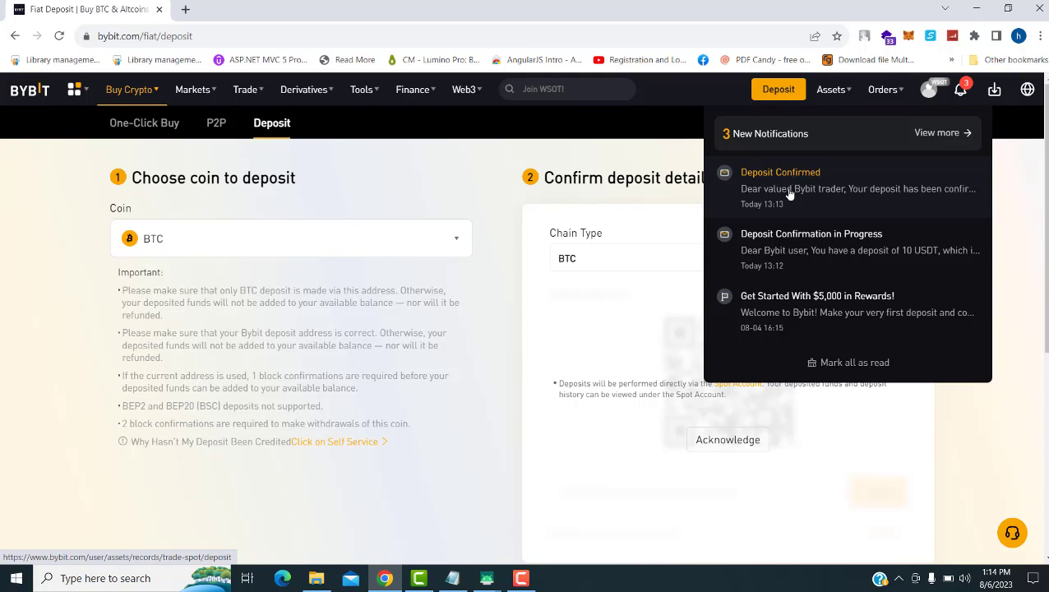
Open the Deposit Confirmed alert, check the USDT deposit's details, then view the 10.00 USD assets.
click(789, 194)
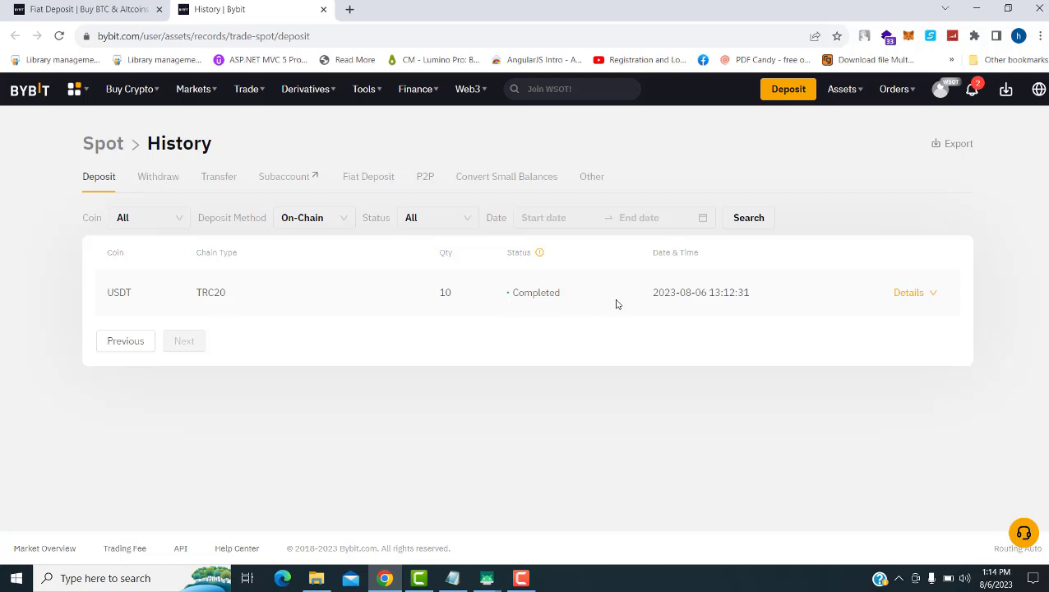
click(934, 293)
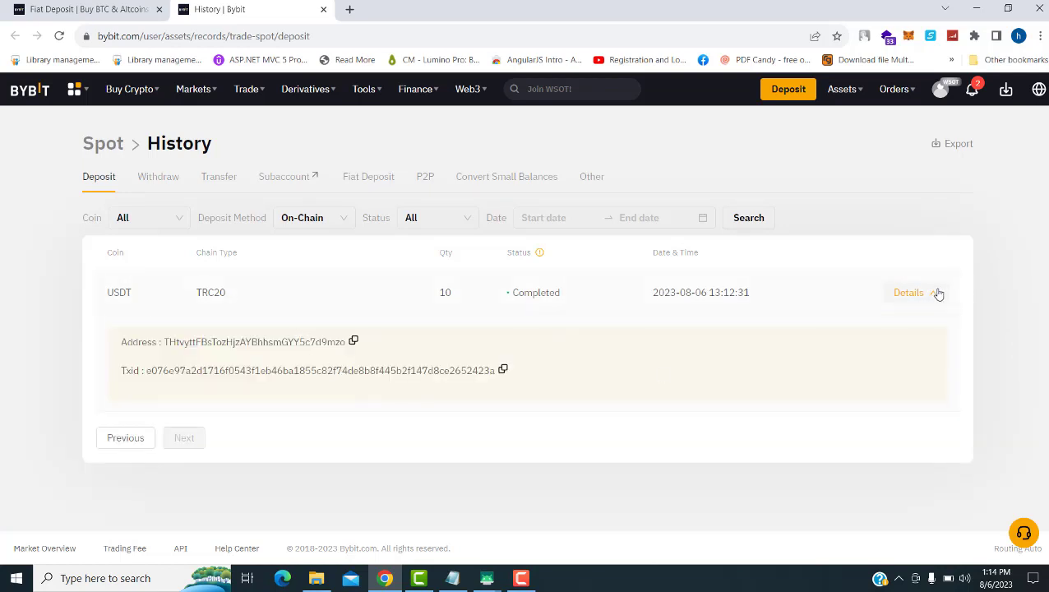
click(934, 294)
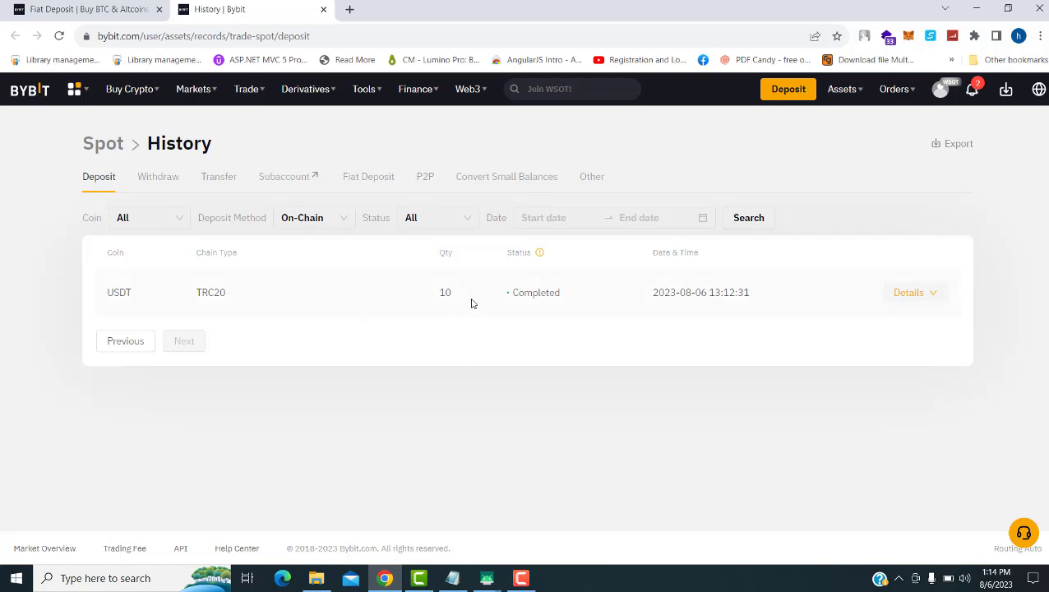
mouse_move(835, 92)
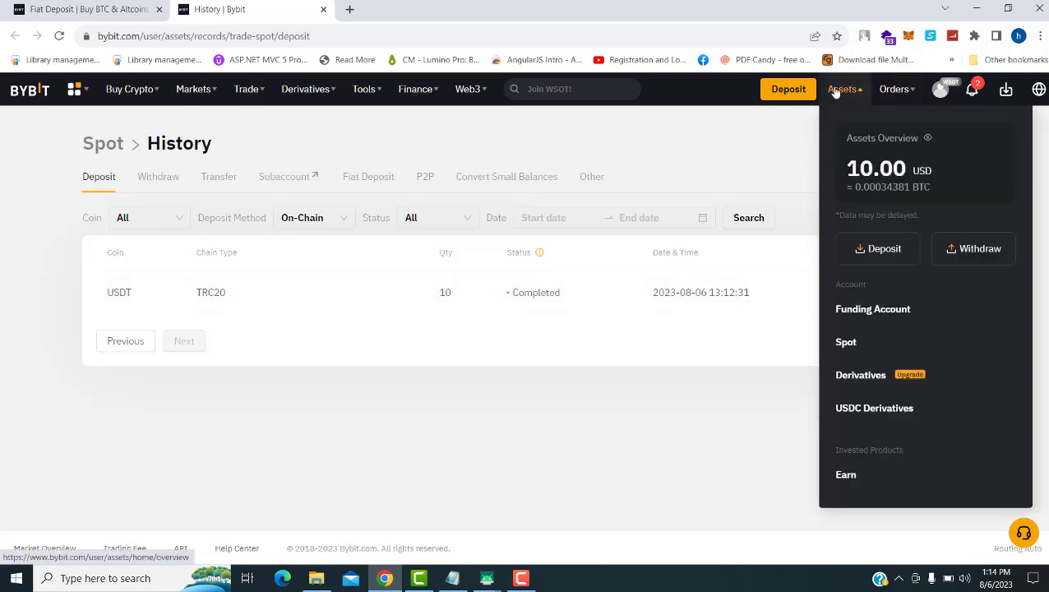